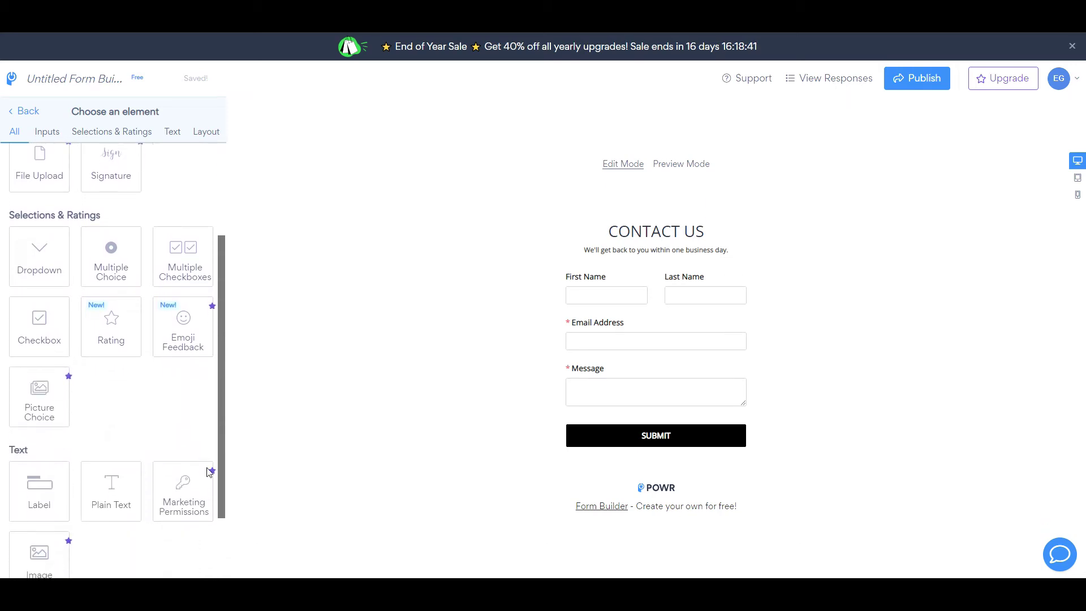
pyautogui.scroll(-1, 210, 486)
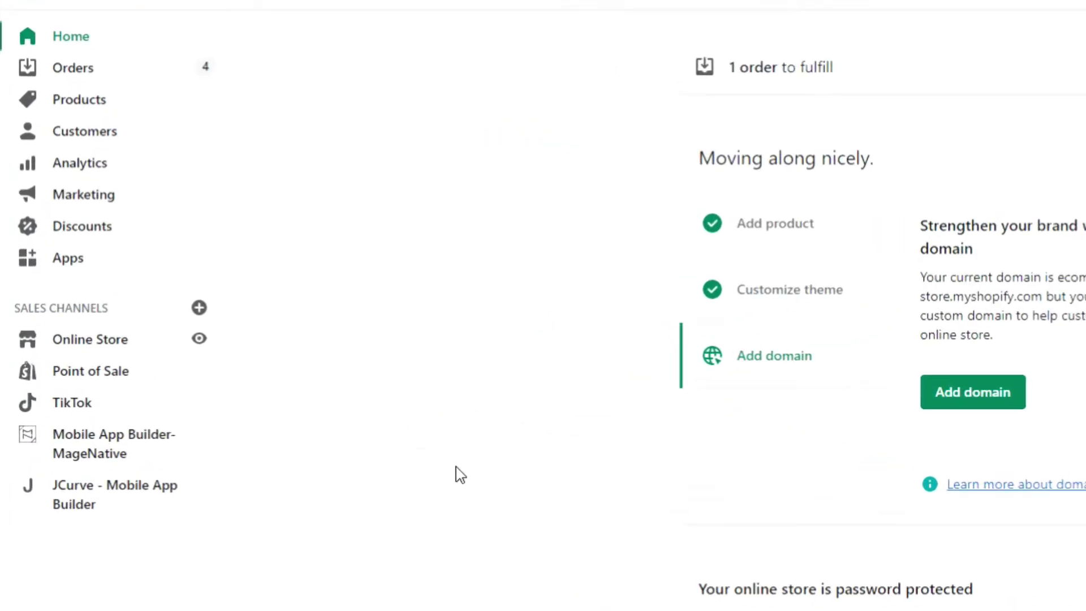
# Go to the store's Apps page in Shopify admin and open the Shopify App Store
pyautogui.click(62, 262)
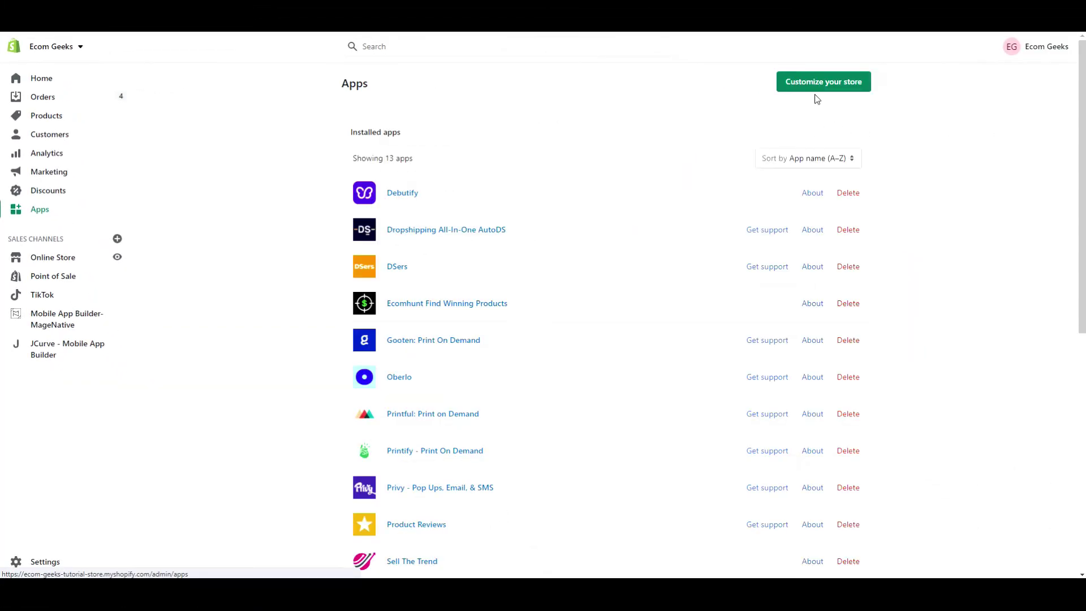
pyautogui.click(815, 89)
# Search the App Store for 'contact form' and add POWR's Contact Form | Form Builder app
pyautogui.click(299, 282)
pyautogui.write('contact form')
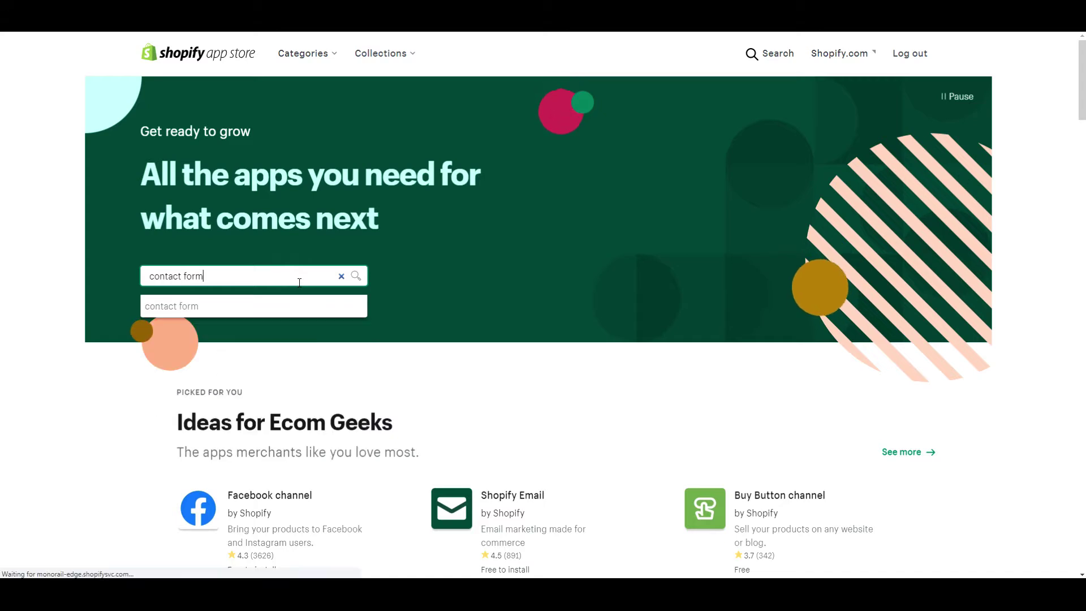
pyautogui.press('Return')
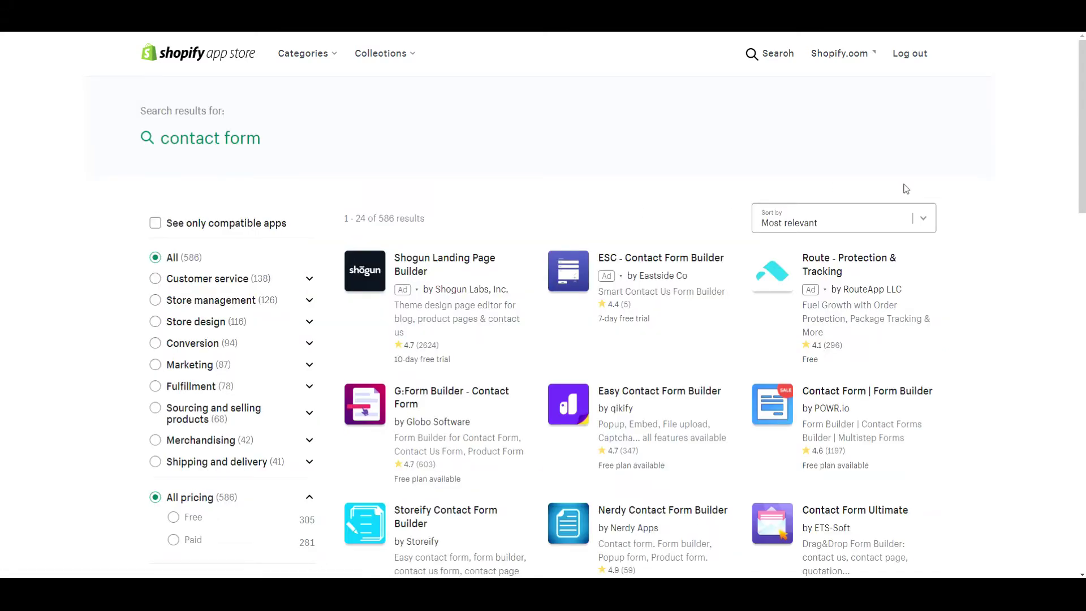
pyautogui.moveTo(1082, 111); pyautogui.dragTo(1084, 162)
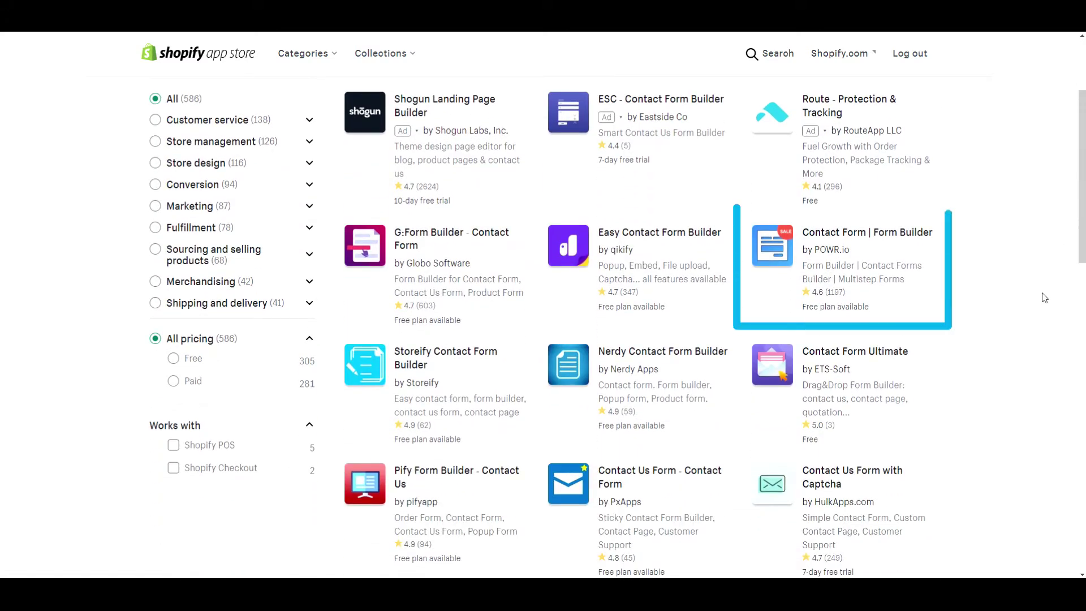
pyautogui.click(860, 240)
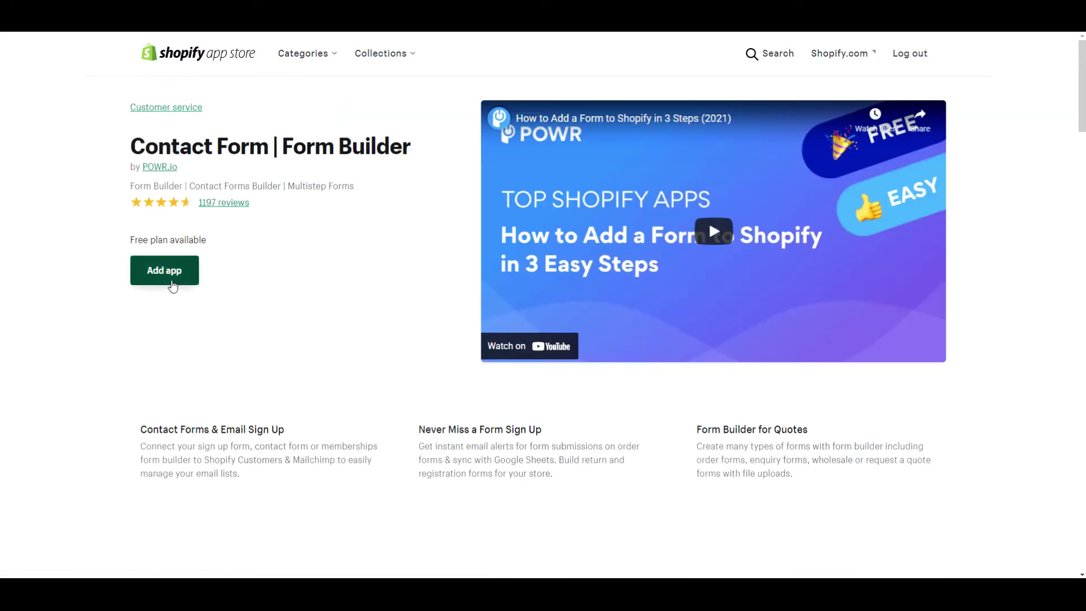
pyautogui.click(173, 286)
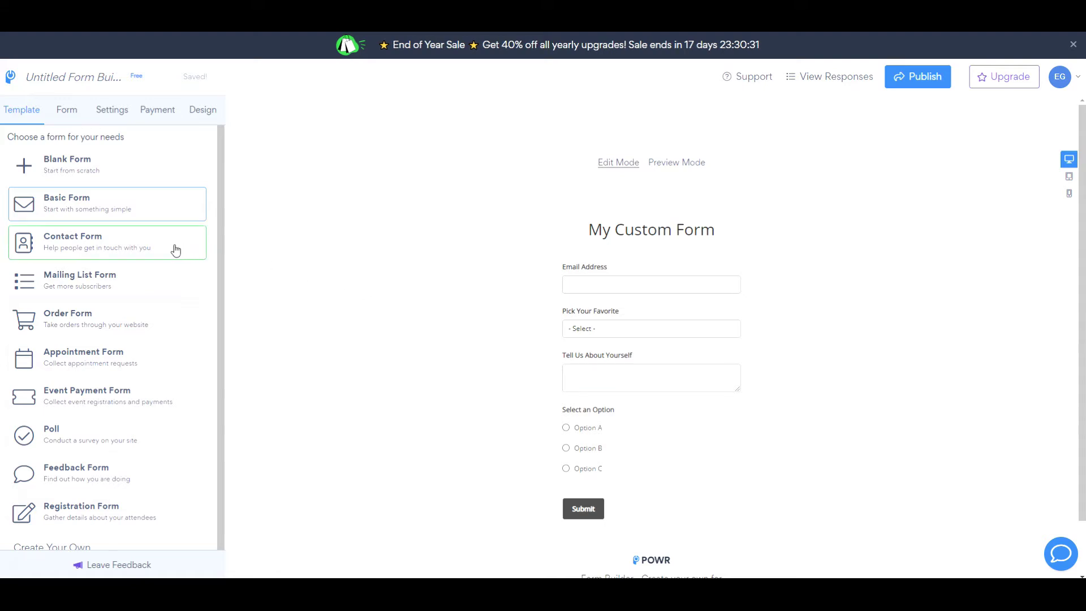
# Preview the Contact Form and Registration Form templates, then settle on Contact Form
pyautogui.click(176, 251)
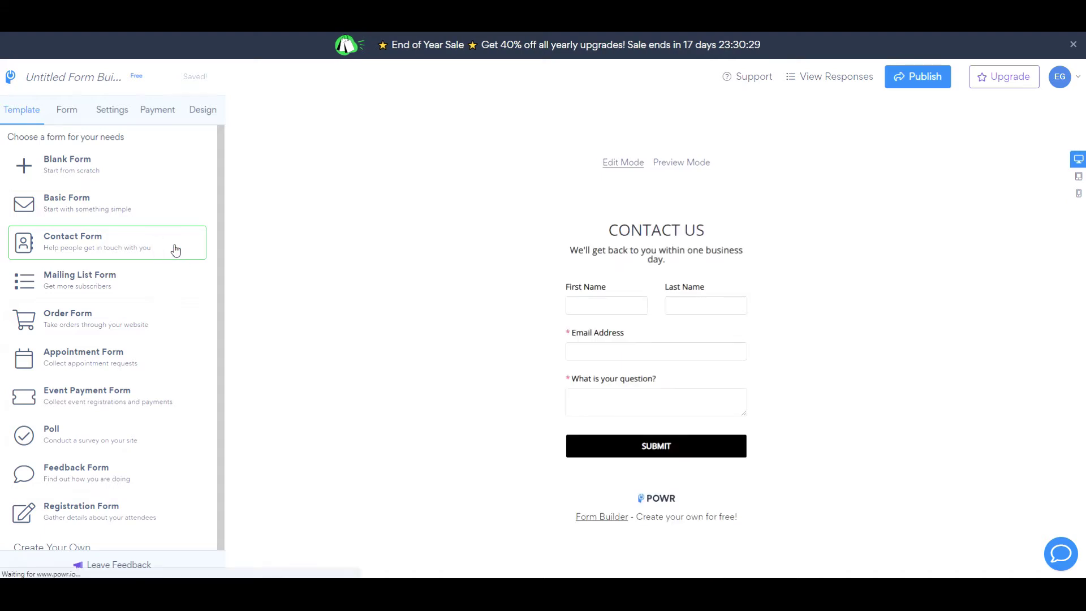
pyautogui.click(169, 319)
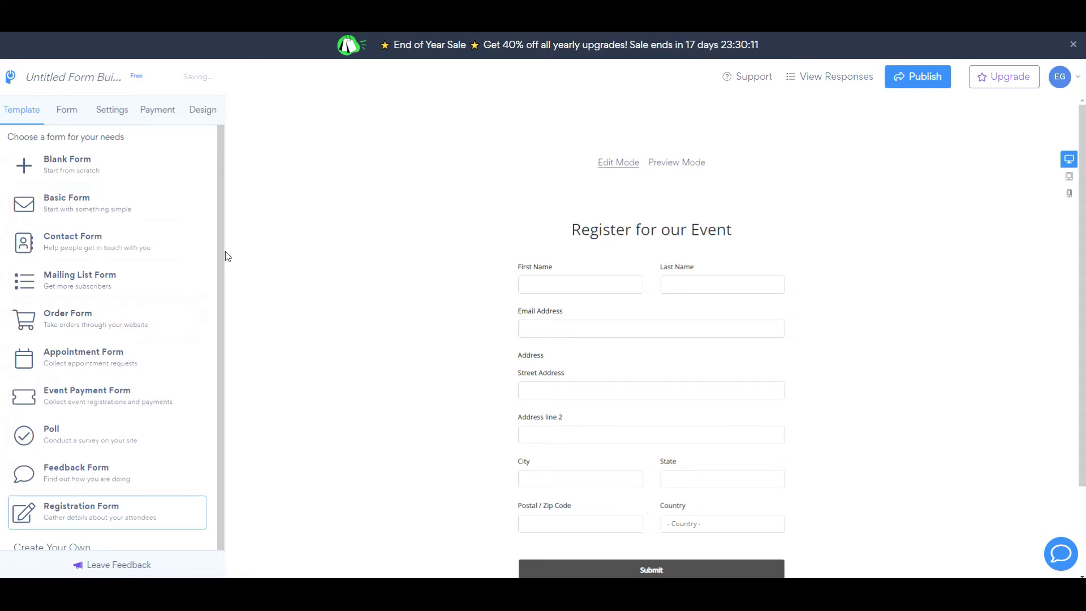
pyautogui.click(186, 250)
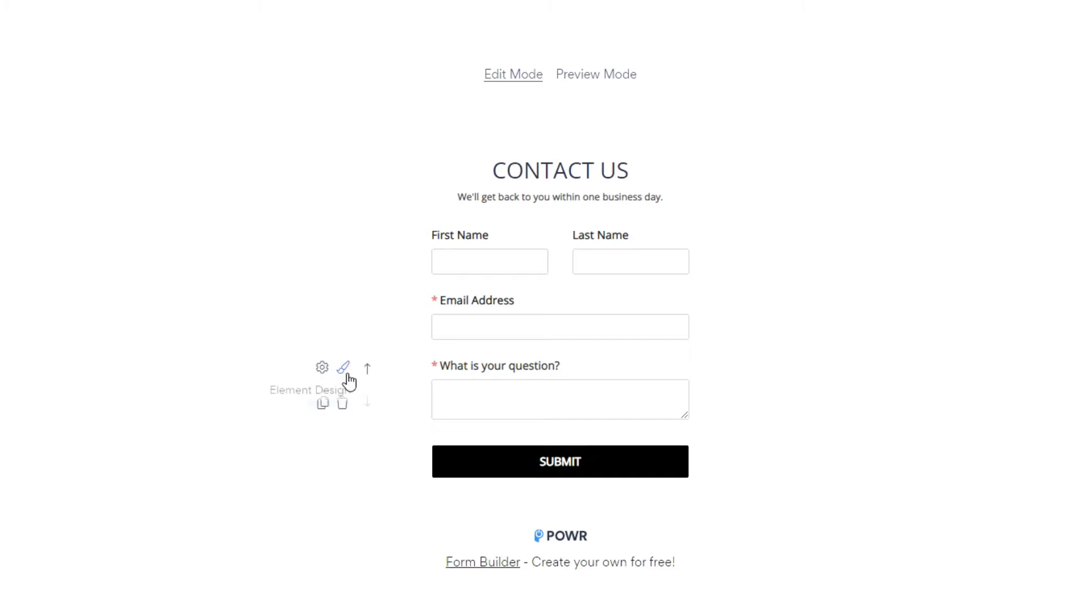
# Change the required question field's label to 'Message'
pyautogui.click(323, 368)
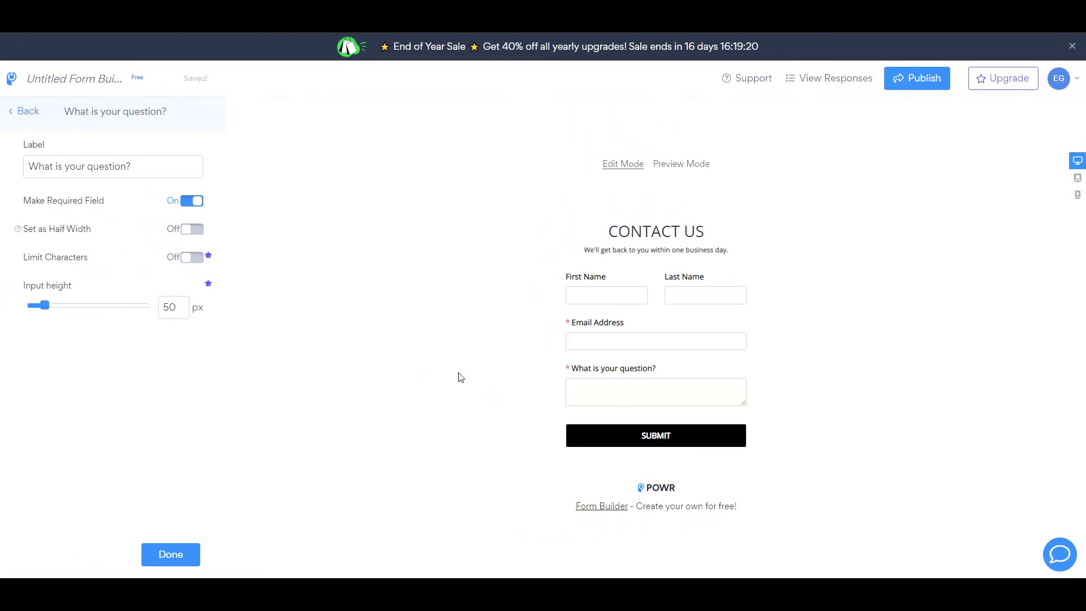
pyautogui.moveTo(140, 165); pyautogui.dragTo(21, 178)
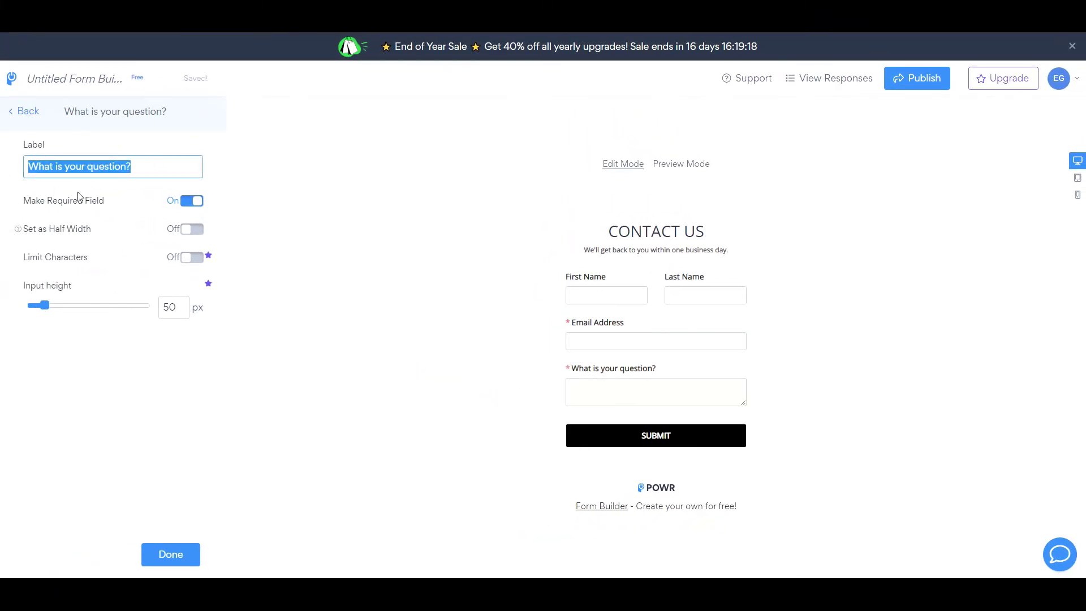
pyautogui.write('Messa')
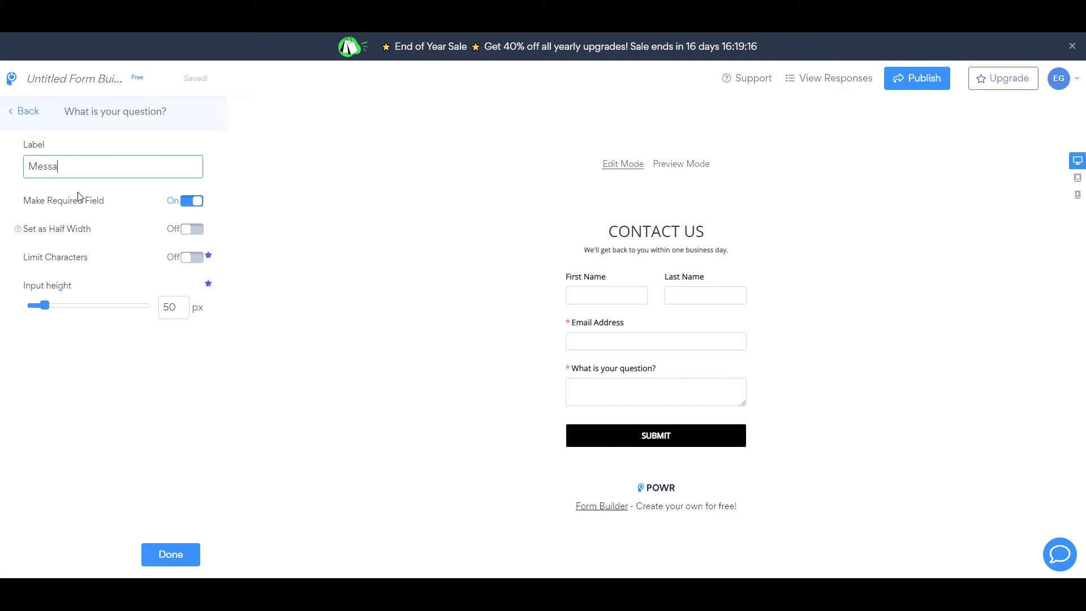
pyautogui.write('ge')
pyautogui.click(517, 427)
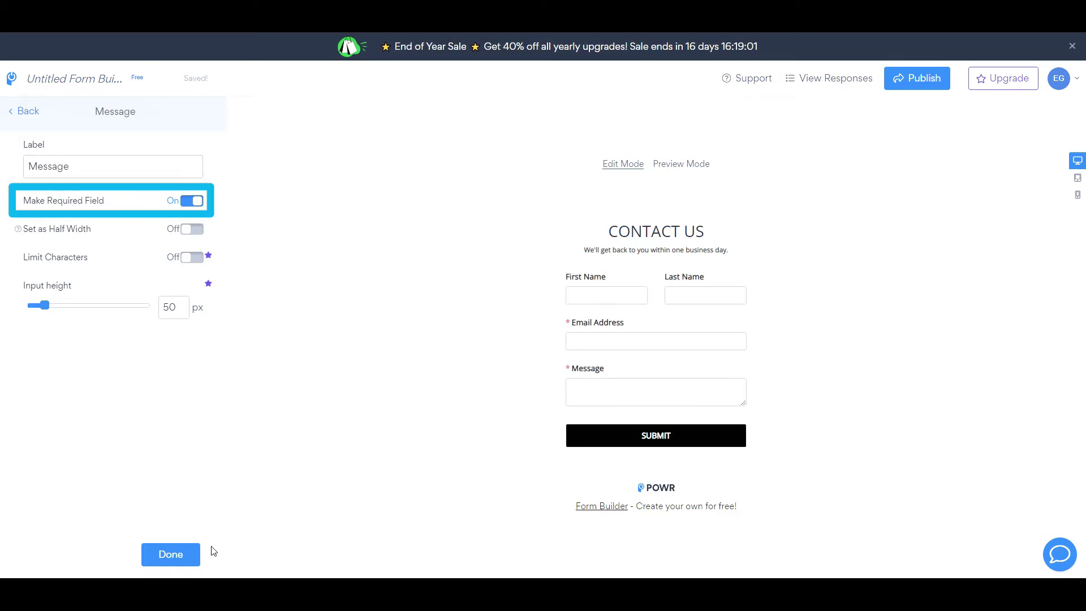
pyautogui.click(175, 554)
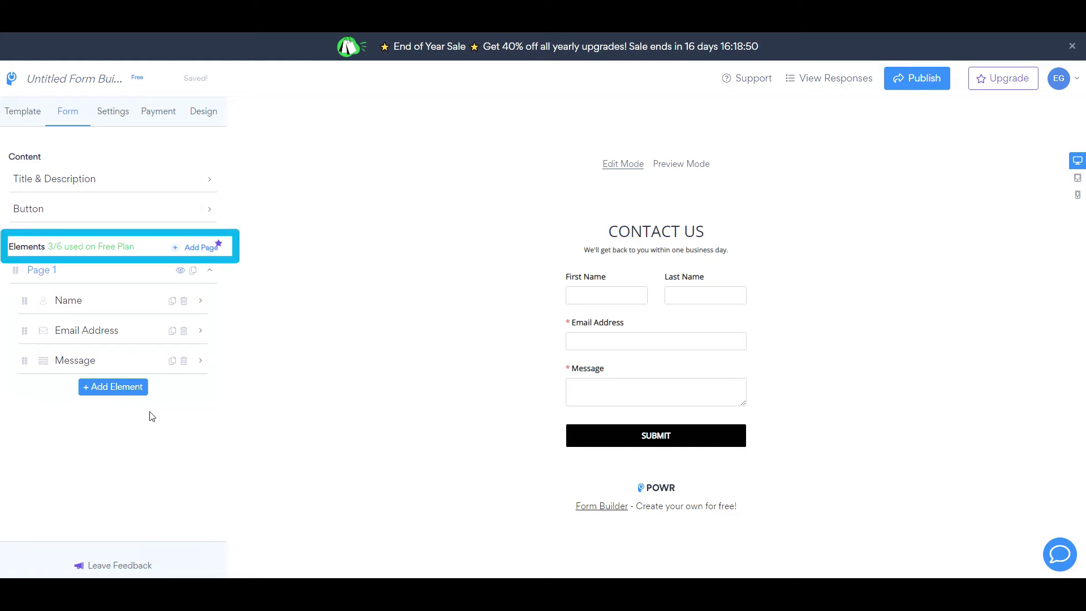
# Add a Phone Number field and position it above Message
pyautogui.click(115, 393)
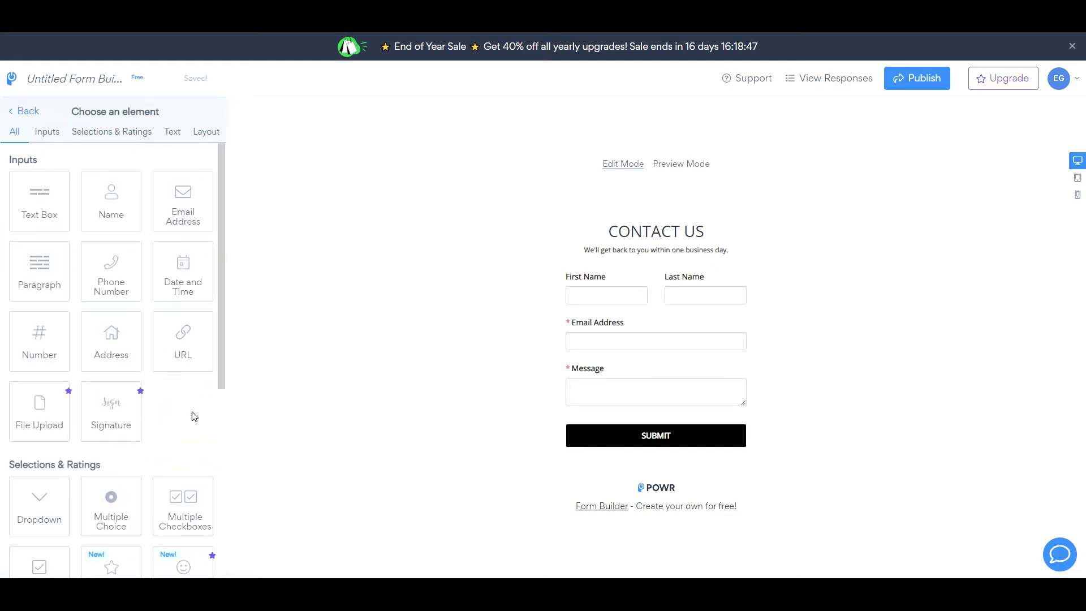
pyautogui.moveTo(223, 340)
pyautogui.mouseDown()
pyautogui.moveTo(209, 550)
pyautogui.moveTo(235, 337)
pyautogui.mouseUp()
pyautogui.click(117, 271)
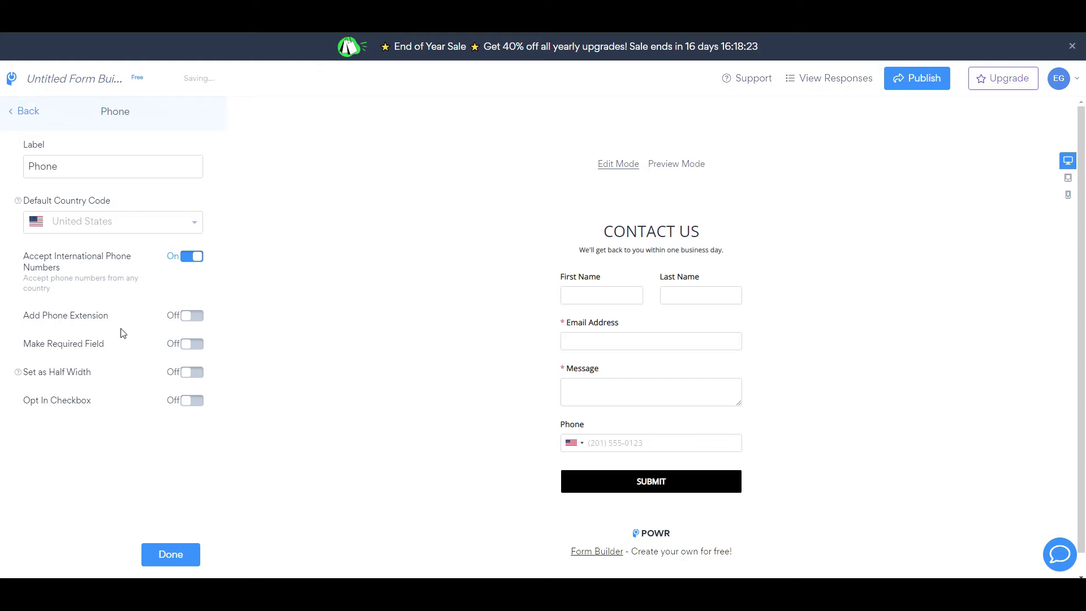
pyautogui.click(518, 430)
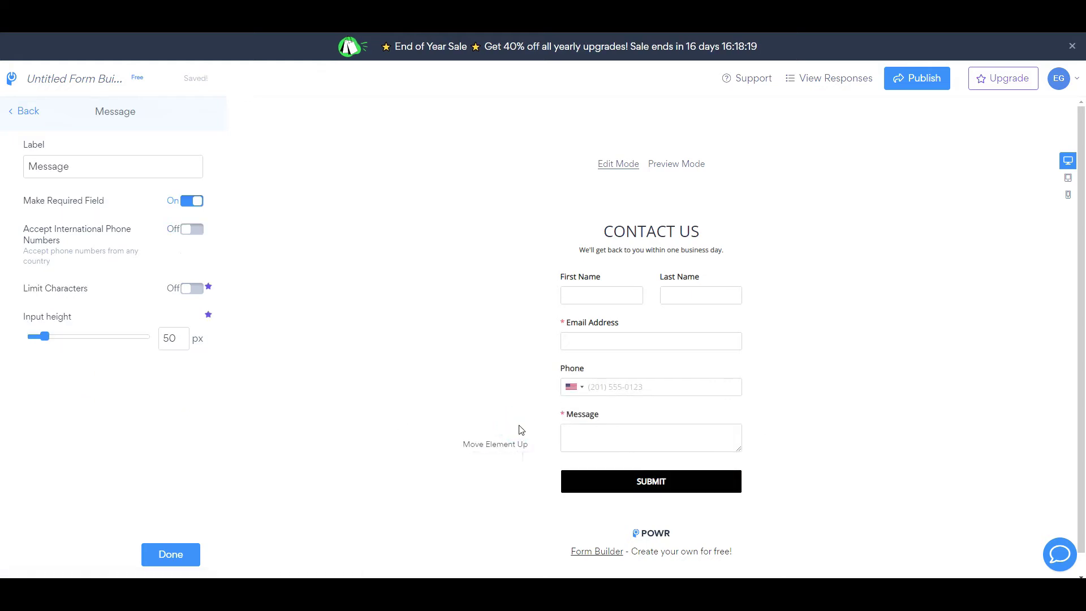
pyautogui.click(181, 559)
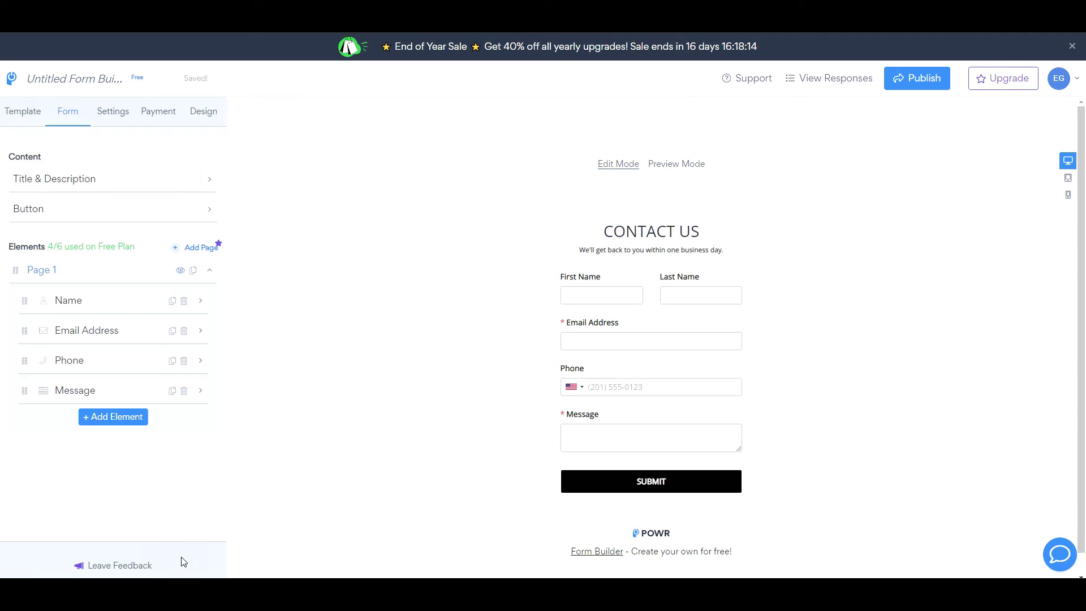
# Add a URL field labelled 'Website' and move it above Message
pyautogui.click(99, 418)
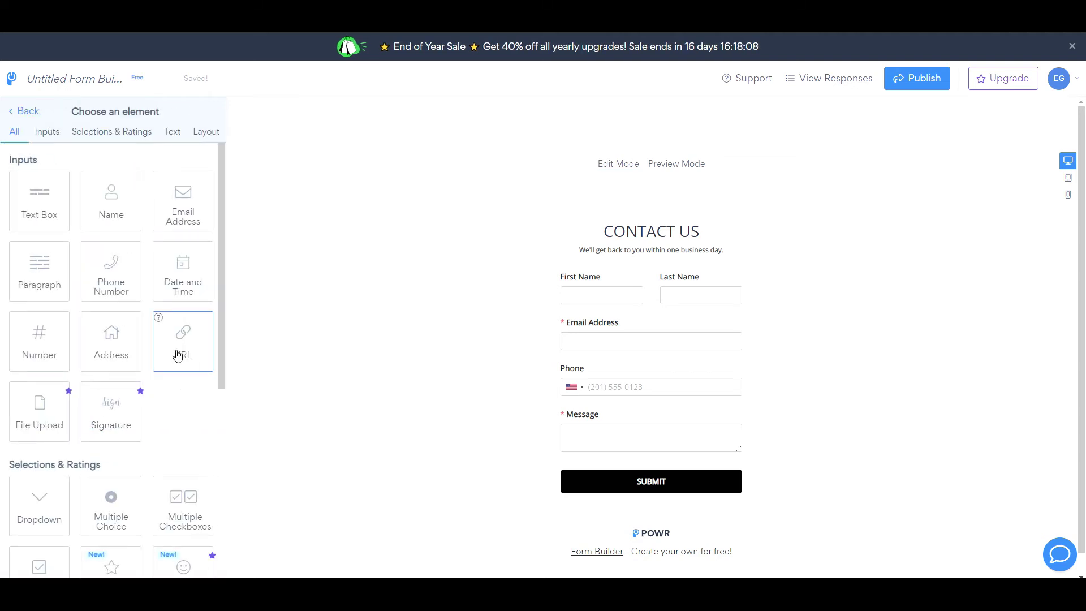
pyautogui.click(177, 355)
pyautogui.click(202, 173)
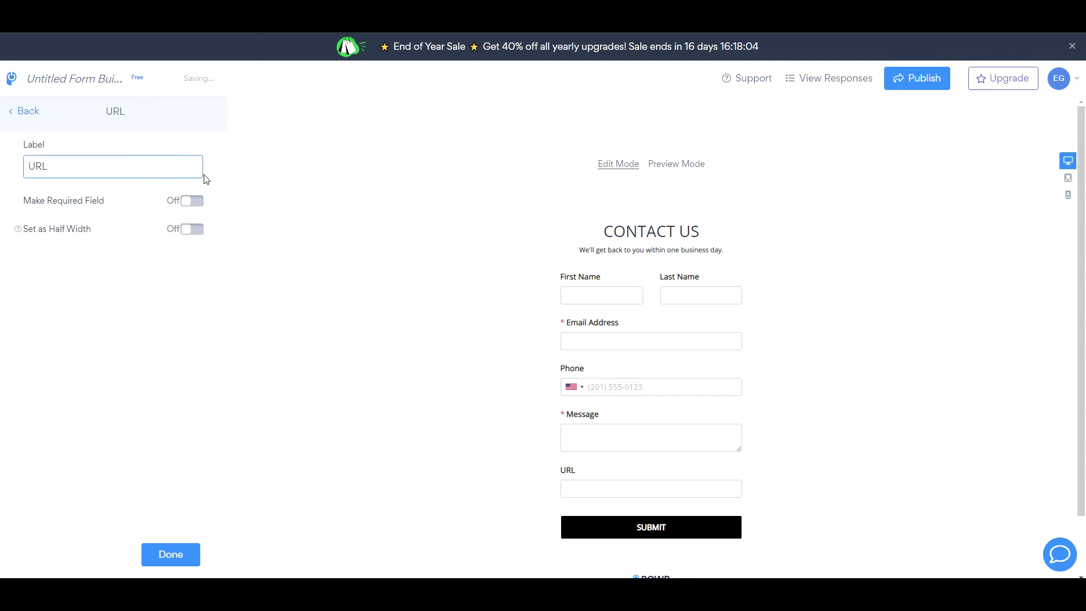
pyautogui.write('Website')
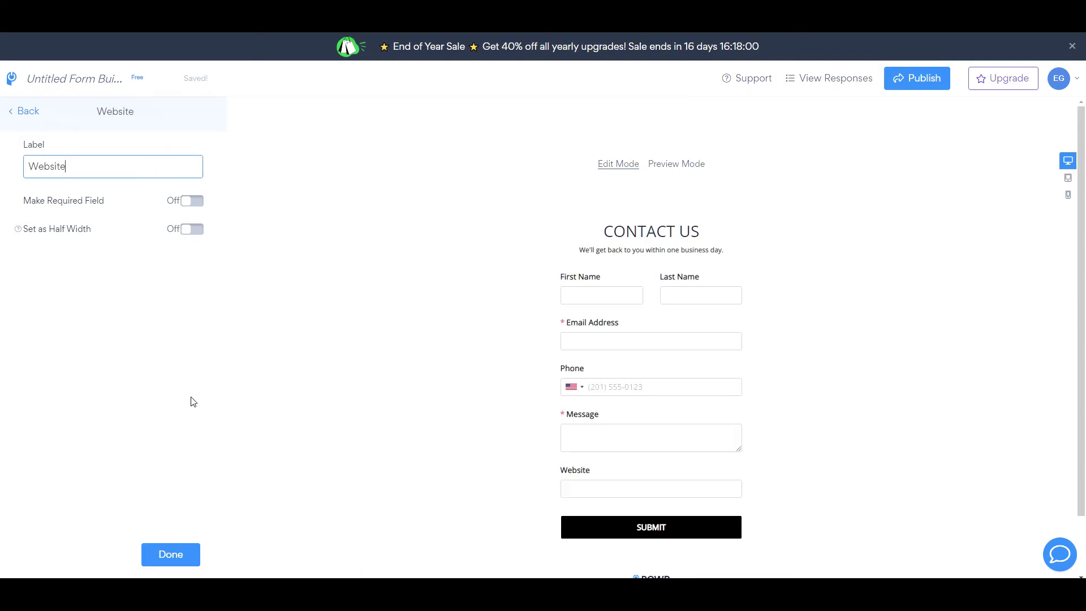
pyautogui.click(188, 556)
pyautogui.click(514, 474)
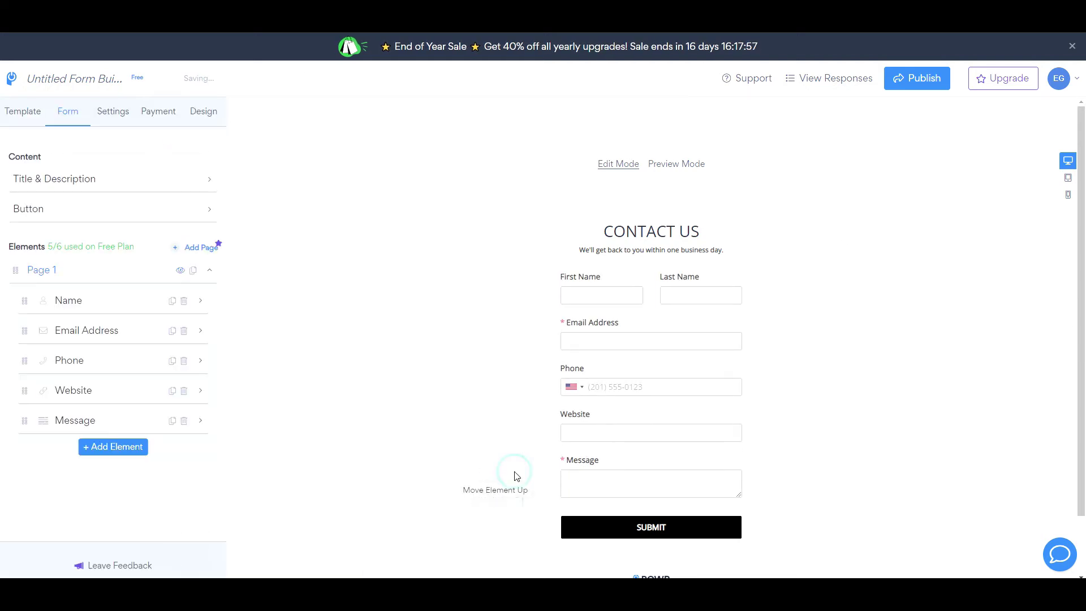
# Add a multiple choice question 'How should we contact you?' with only Phone and Email choices
pyautogui.click(101, 447)
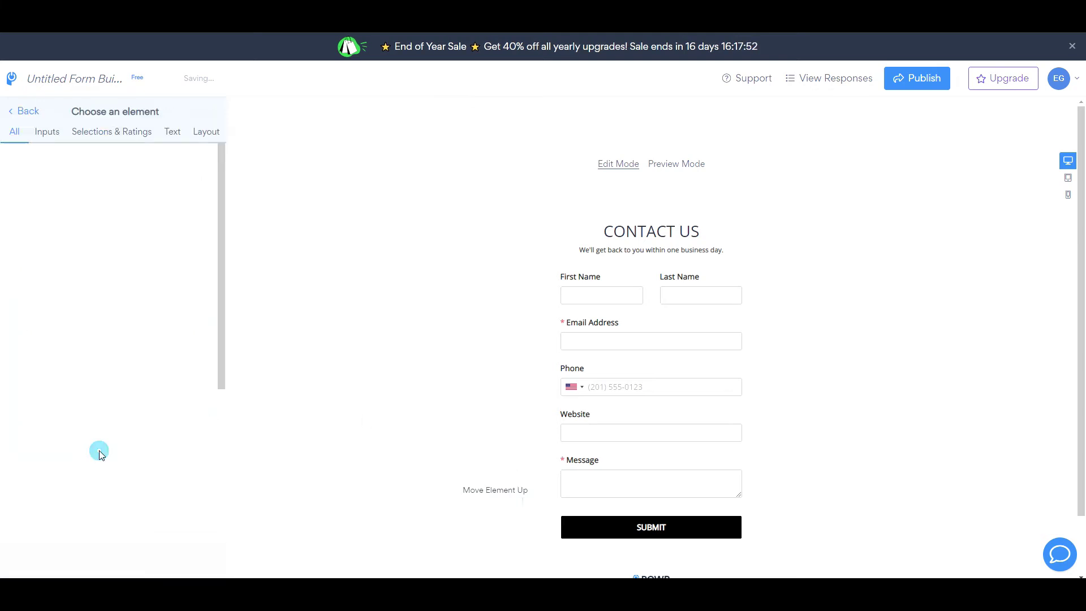
pyautogui.scroll(-3, 183, 419)
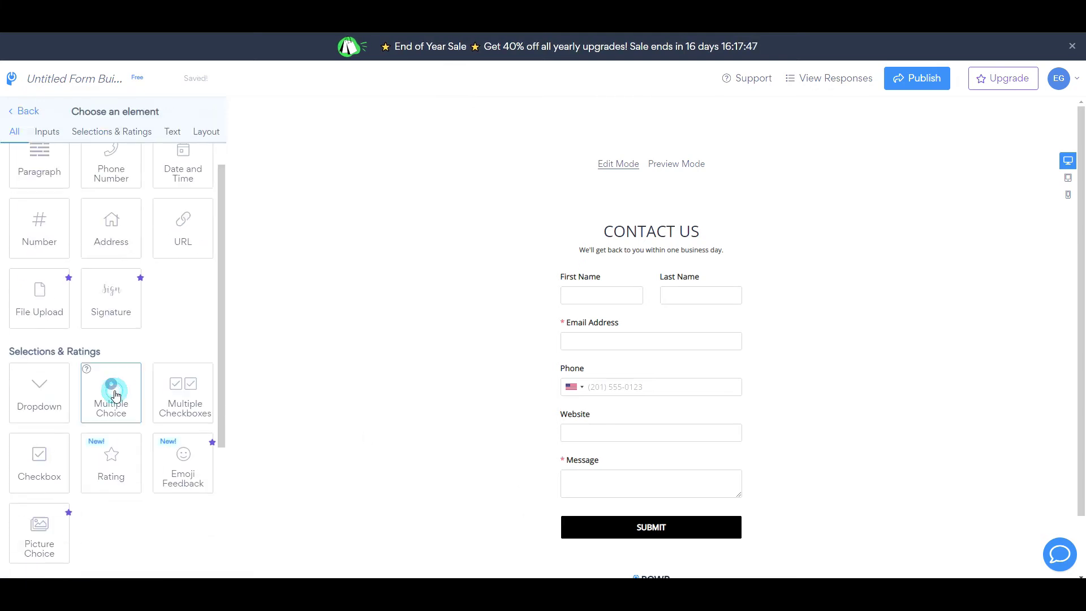
pyautogui.click(114, 397)
pyautogui.tripleClick(122, 160)
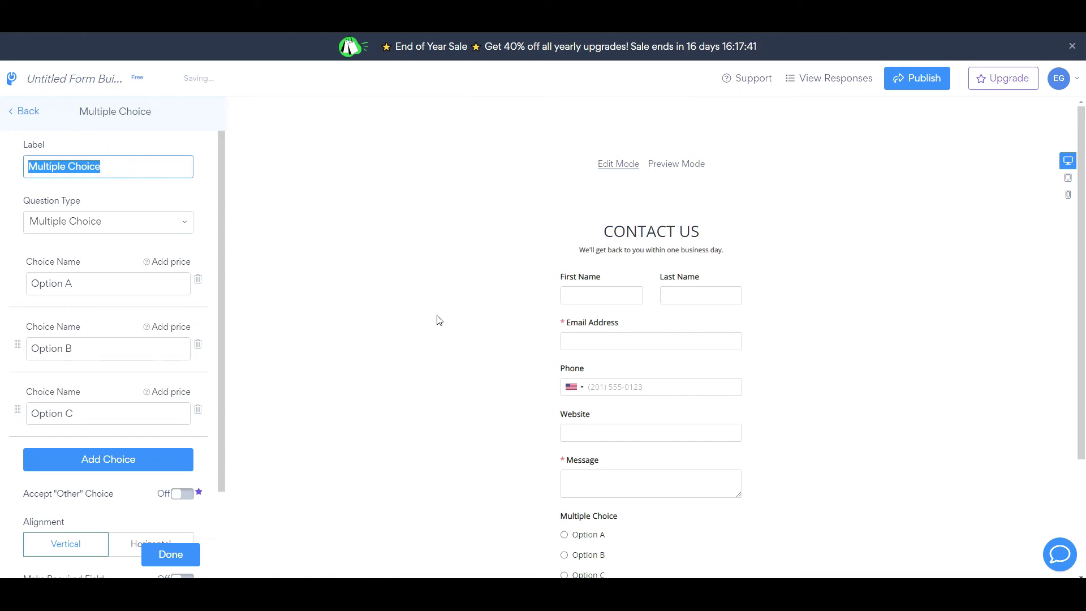
pyautogui.write('How should we contact you?')
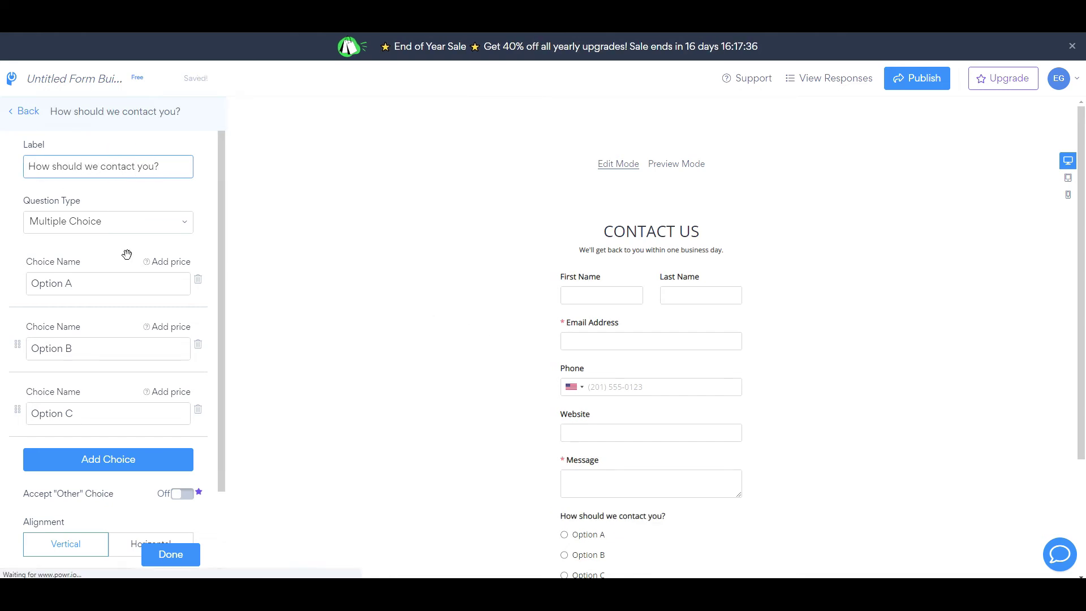
pyautogui.moveTo(80, 283); pyautogui.dragTo(24, 281)
pyautogui.write('Phone')
pyautogui.moveTo(80, 348); pyautogui.dragTo(24, 348)
pyautogui.write('Email')
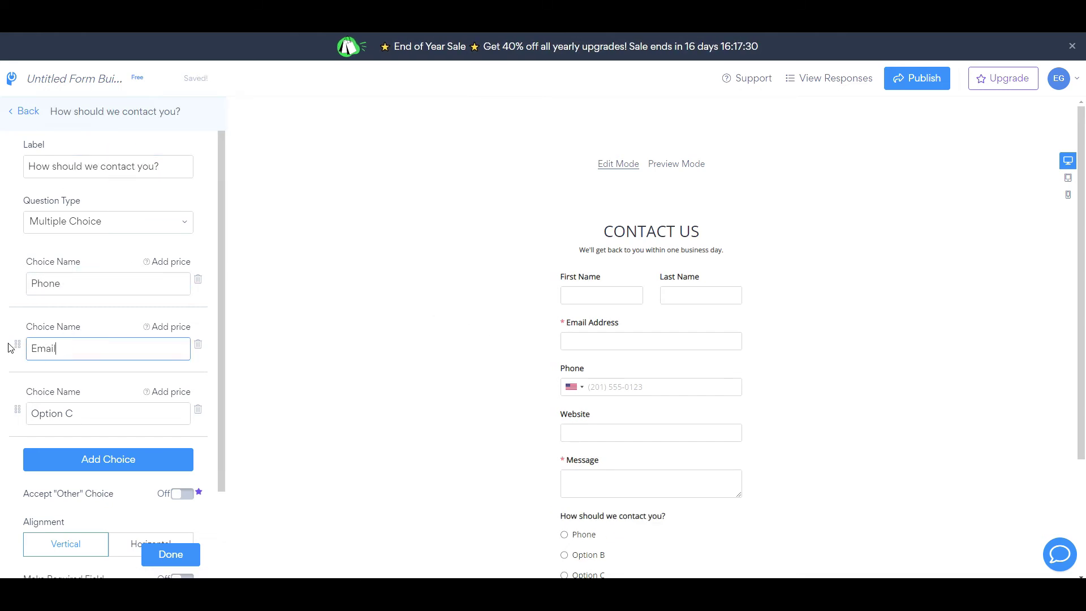
pyautogui.click(198, 410)
pyautogui.scroll(-2, 226, 483)
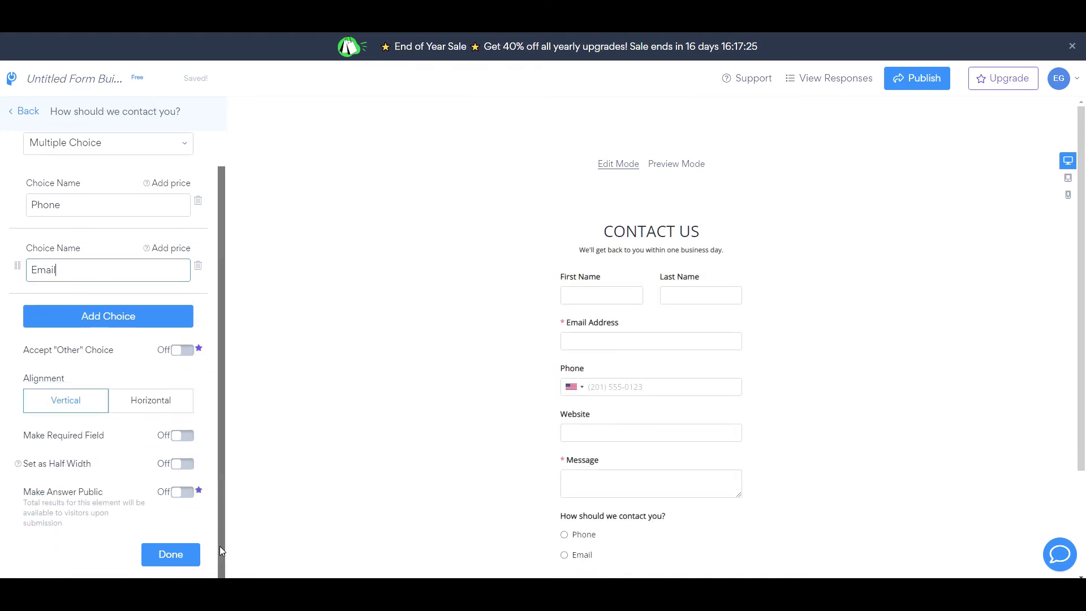
pyautogui.click(171, 554)
pyautogui.moveTo(1084, 291); pyautogui.dragTo(1082, 367)
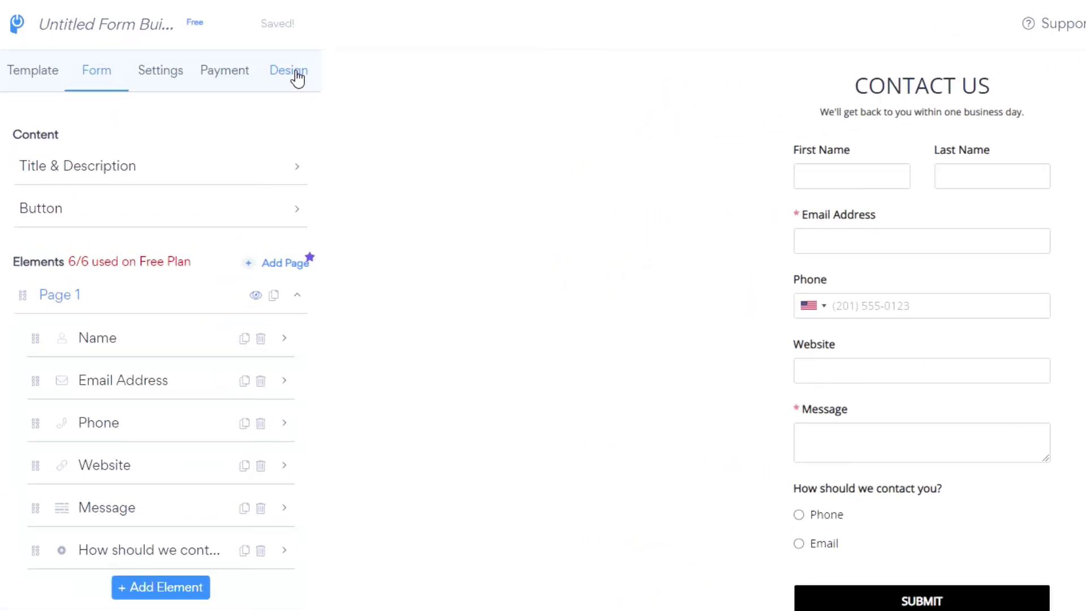
# In Design > Size & Display, set App Width to 100% and Entrance Animation to Fade In
pyautogui.click(295, 72)
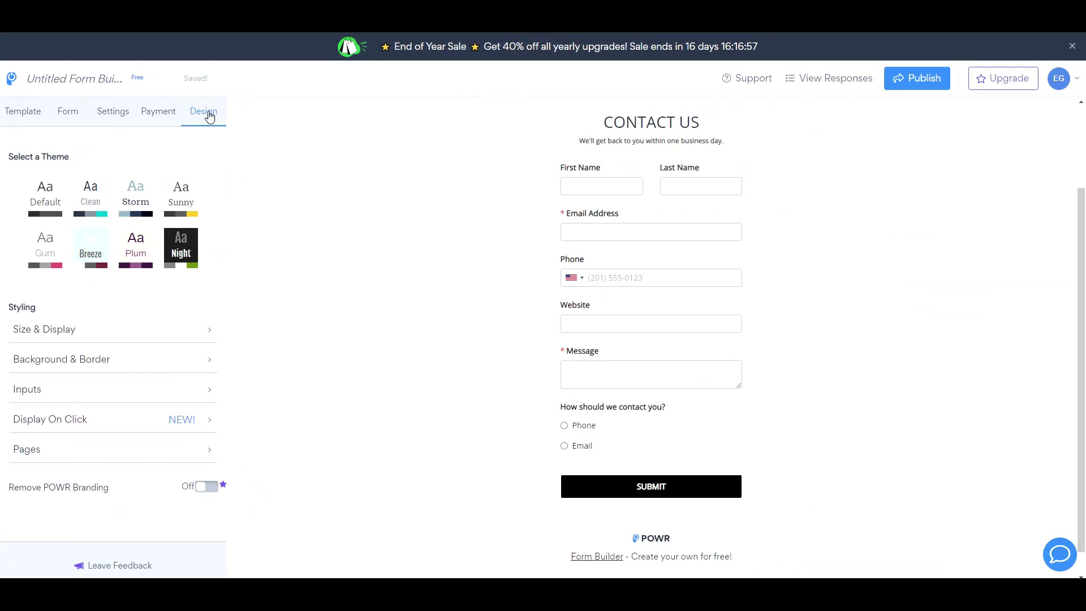
pyautogui.click(211, 333)
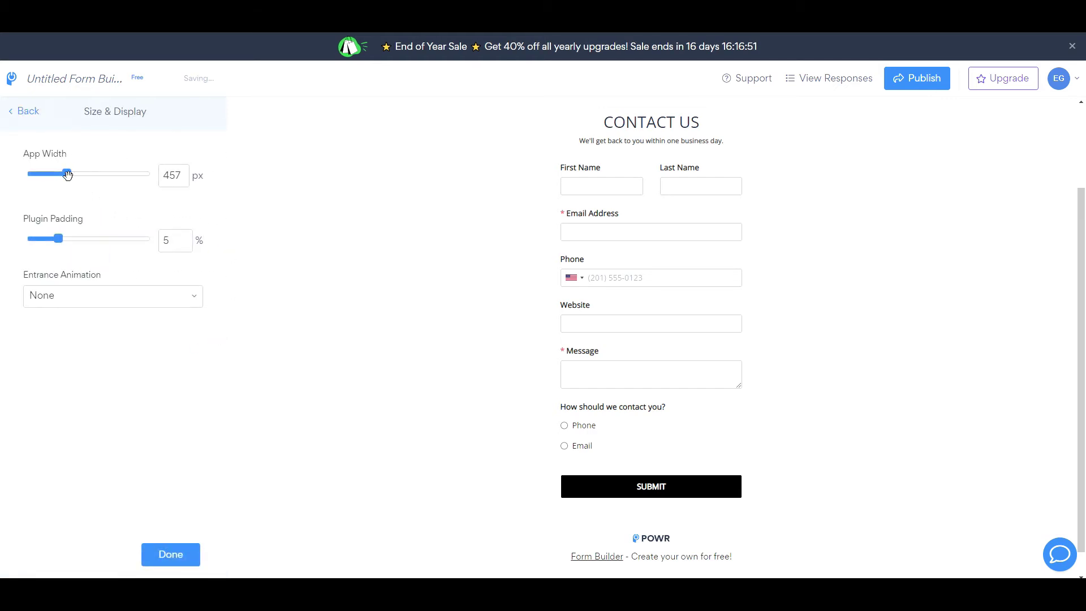
pyautogui.moveTo(68, 174); pyautogui.dragTo(158, 185)
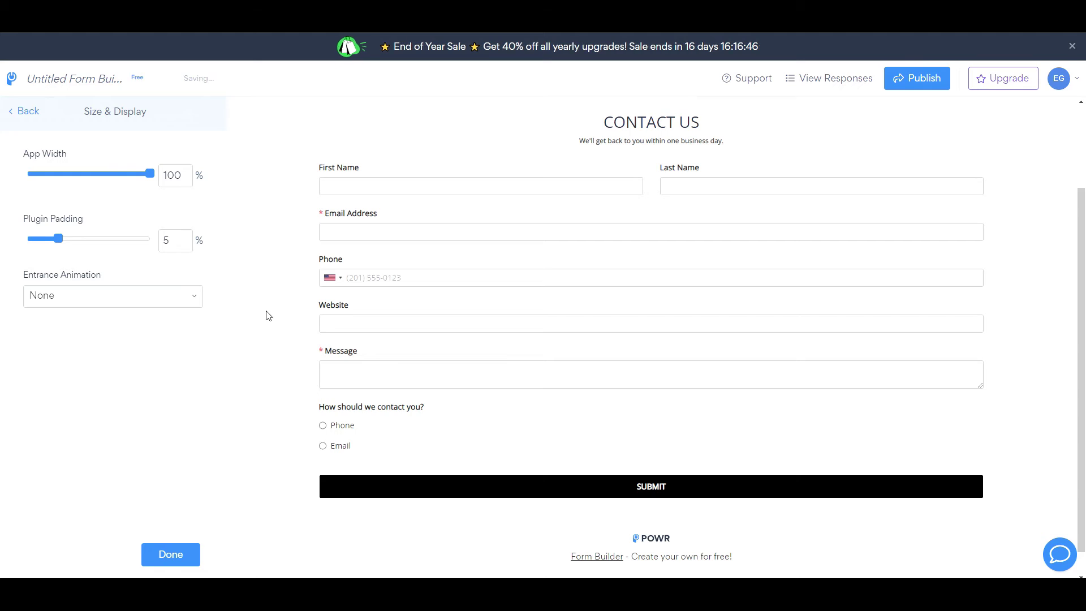
pyautogui.click(197, 299)
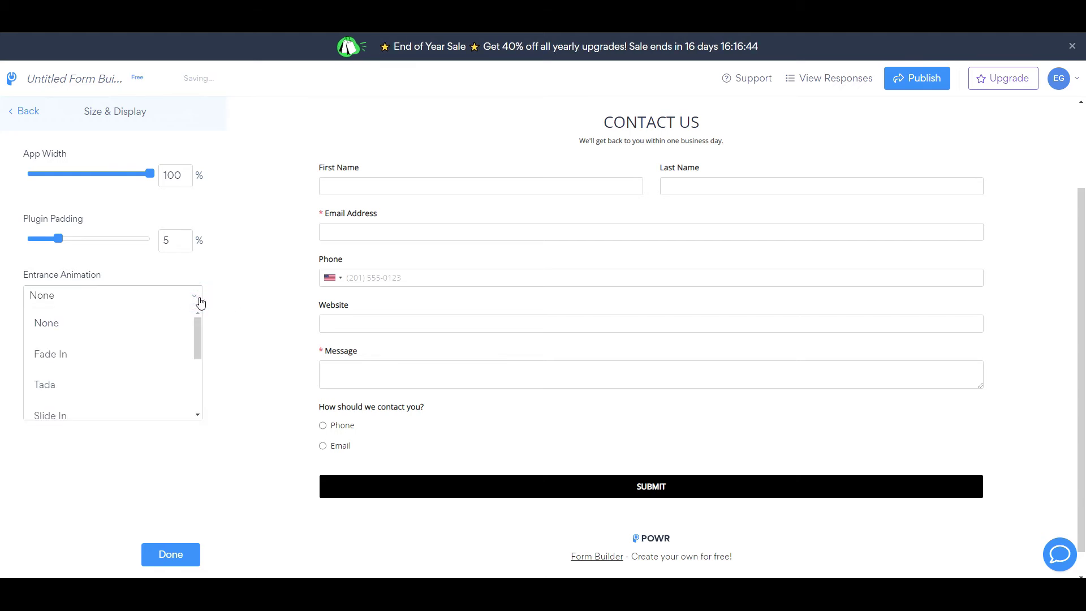
pyautogui.moveTo(195, 334); pyautogui.dragTo(194, 338)
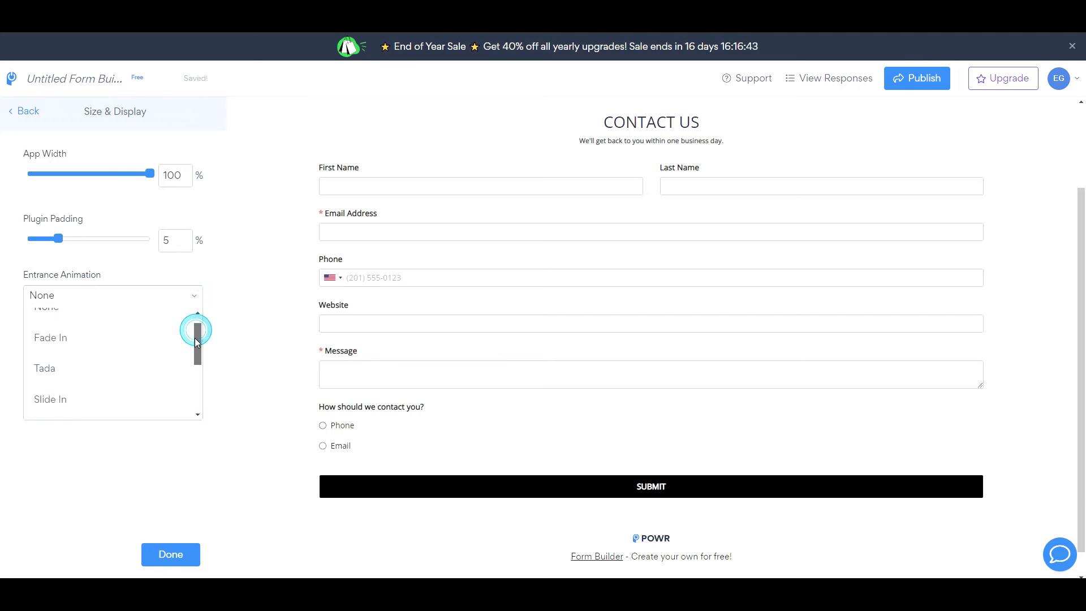
pyautogui.click(65, 332)
pyautogui.click(65, 295)
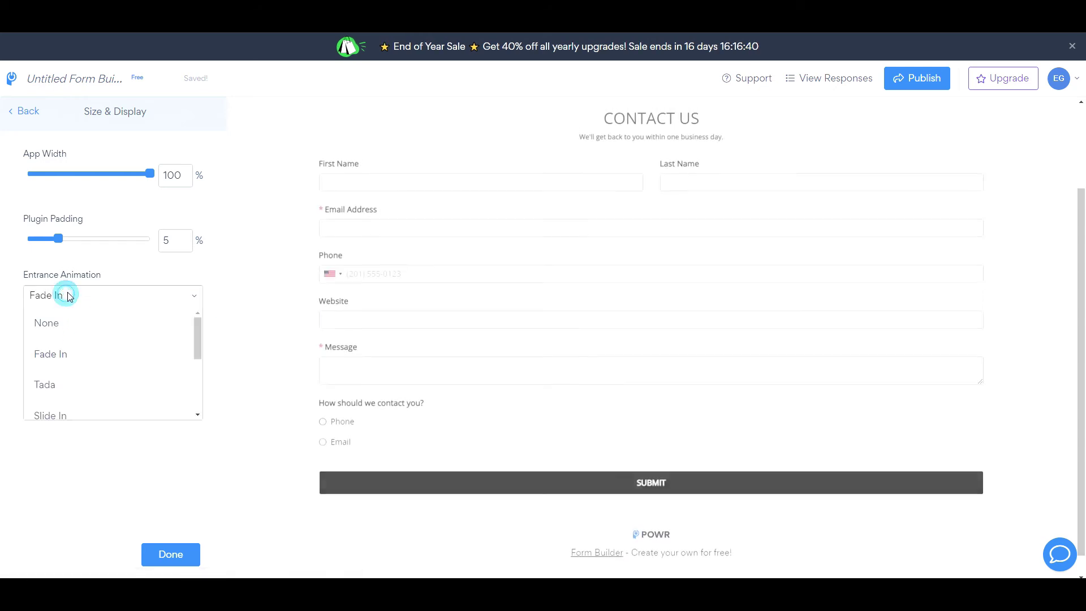
pyautogui.click(181, 554)
# Preview the Night, Plum, Breeze, Gum, Sunny, Storm and Clean themes, then apply Gum
pyautogui.click(182, 555)
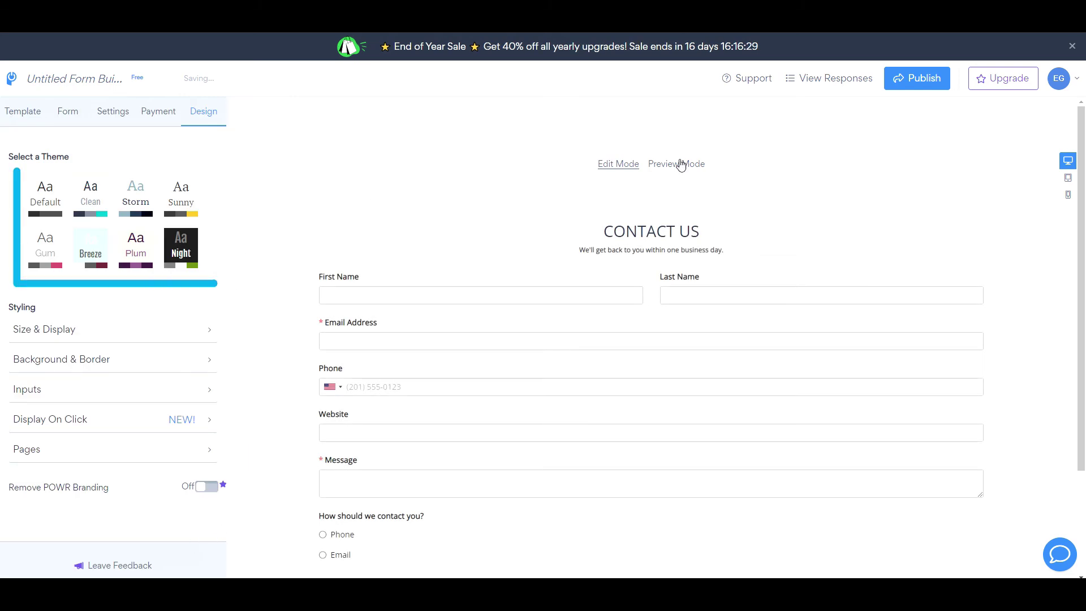
pyautogui.moveTo(1083, 137); pyautogui.dragTo(1083, 199)
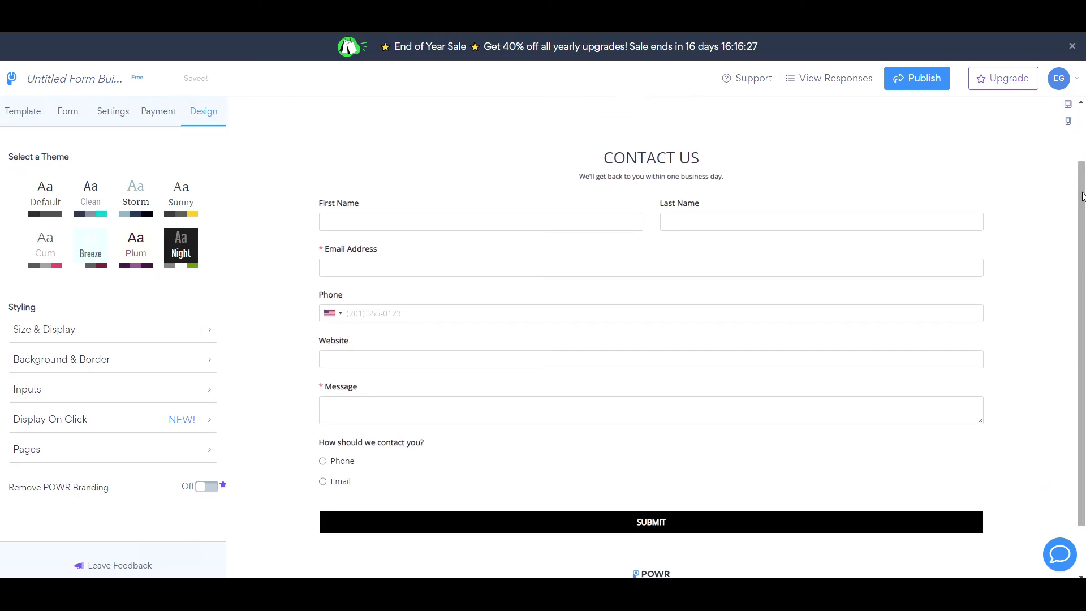
pyautogui.click(191, 256)
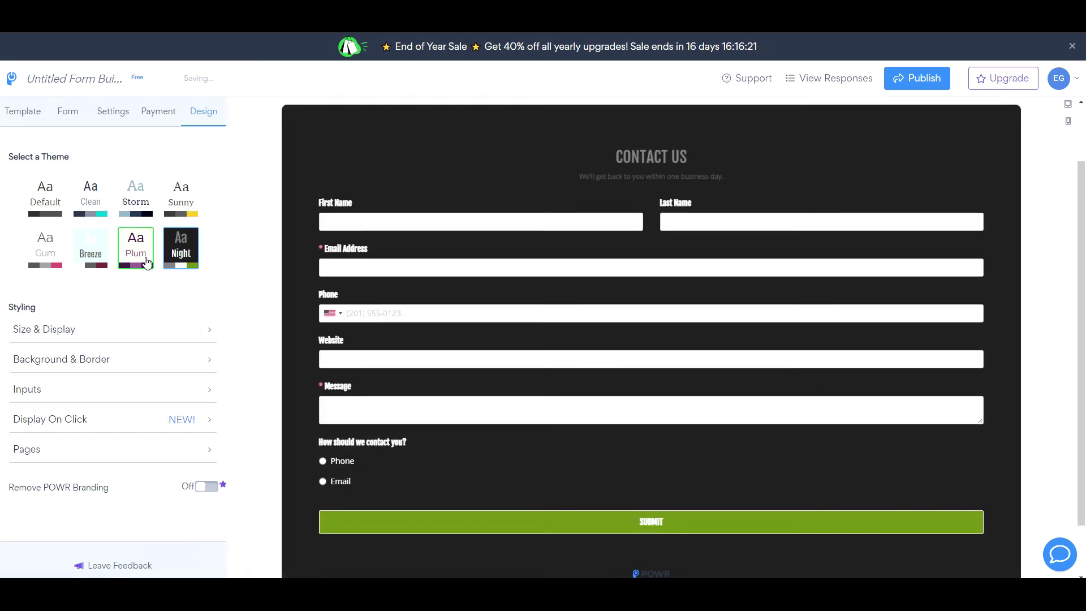
pyautogui.click(146, 261)
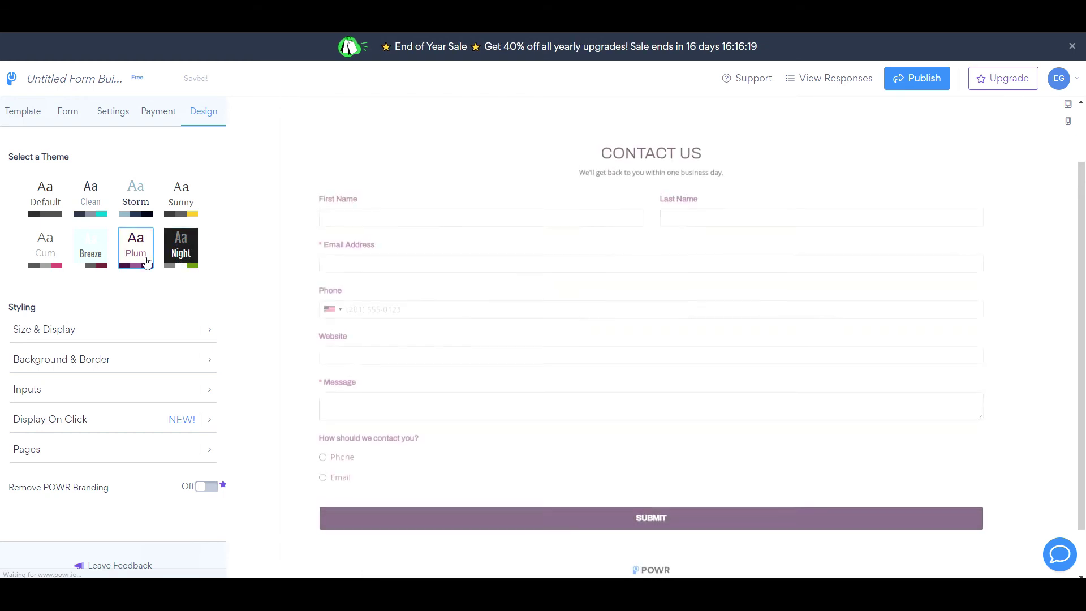
pyautogui.click(96, 261)
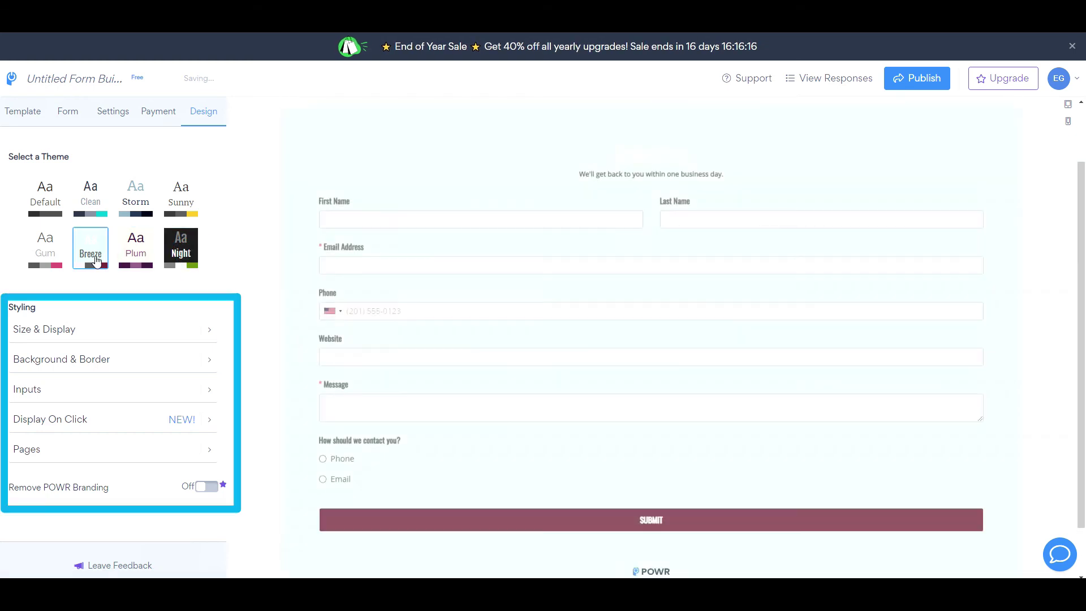
pyautogui.click(52, 254)
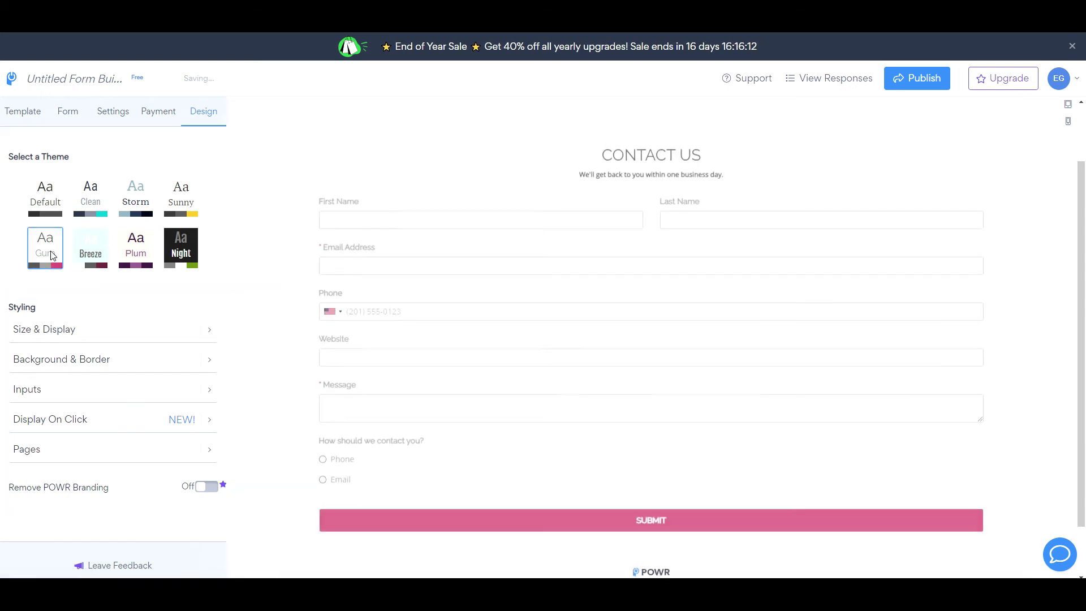
pyautogui.click(182, 204)
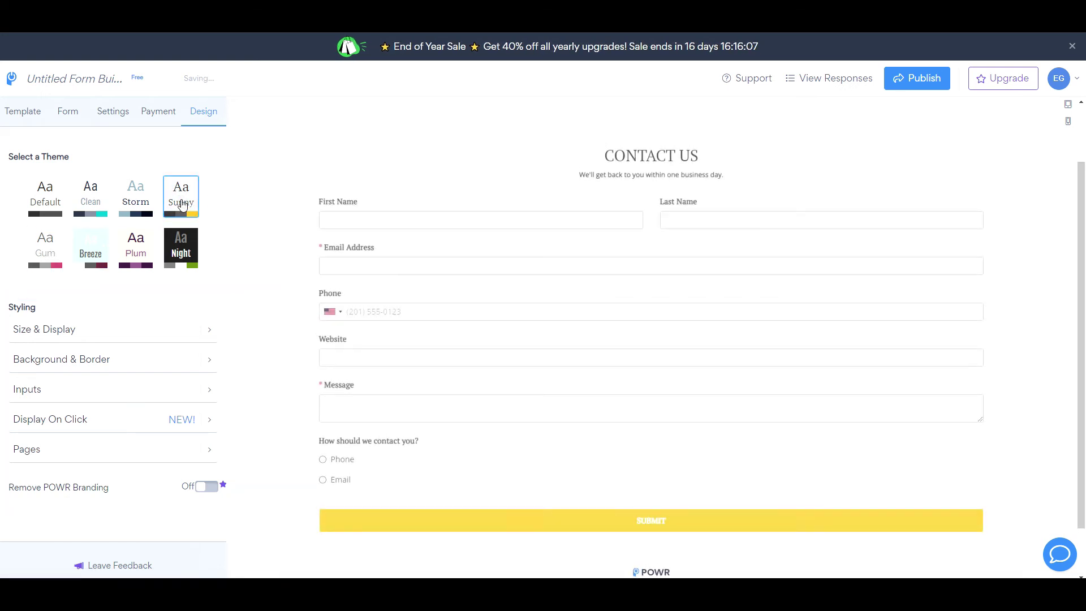
pyautogui.click(149, 199)
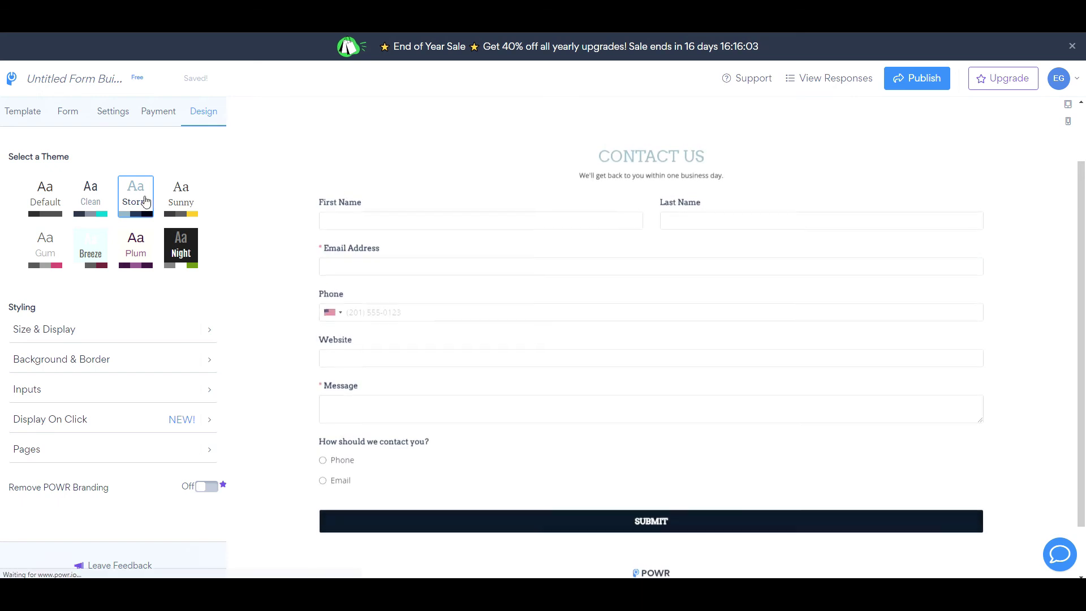
pyautogui.click(95, 202)
pyautogui.click(51, 247)
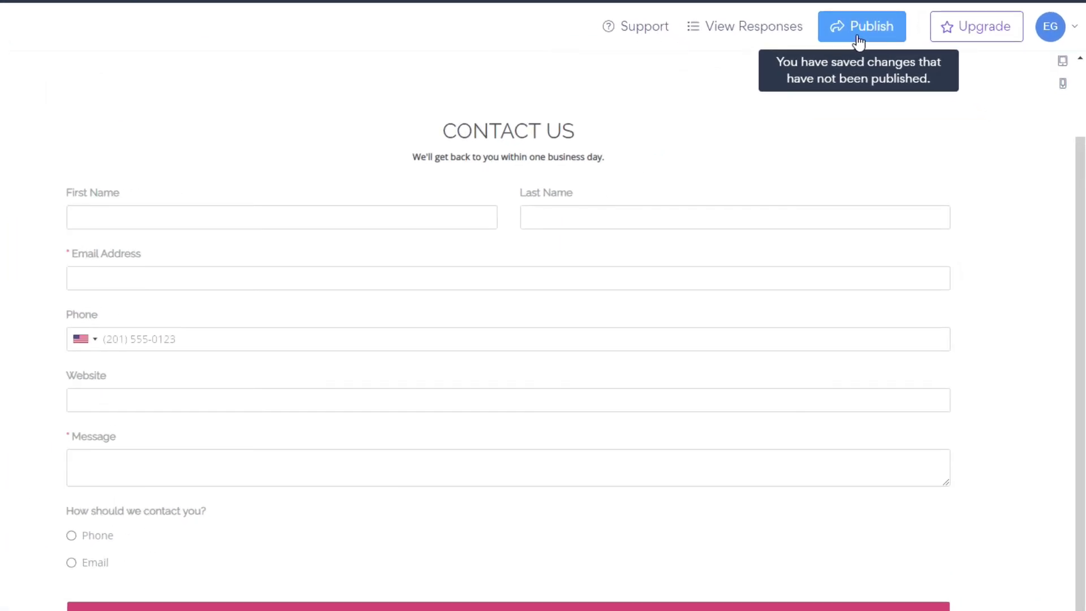
# Add a new Shopify page titled 'Custom Contact Page' and save it
pyautogui.click(858, 41)
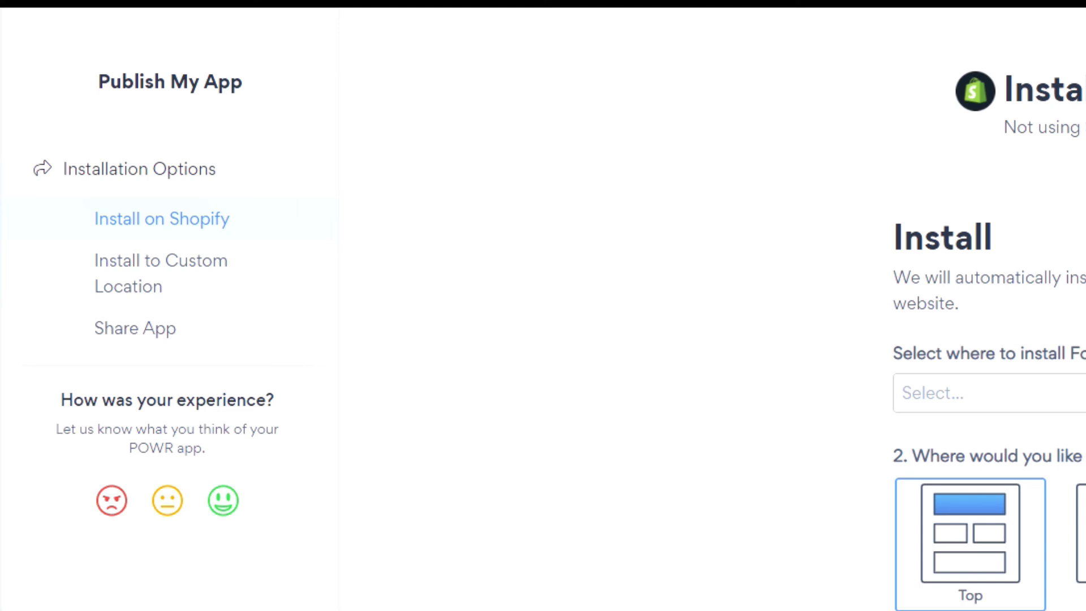
pyautogui.click(906, 392)
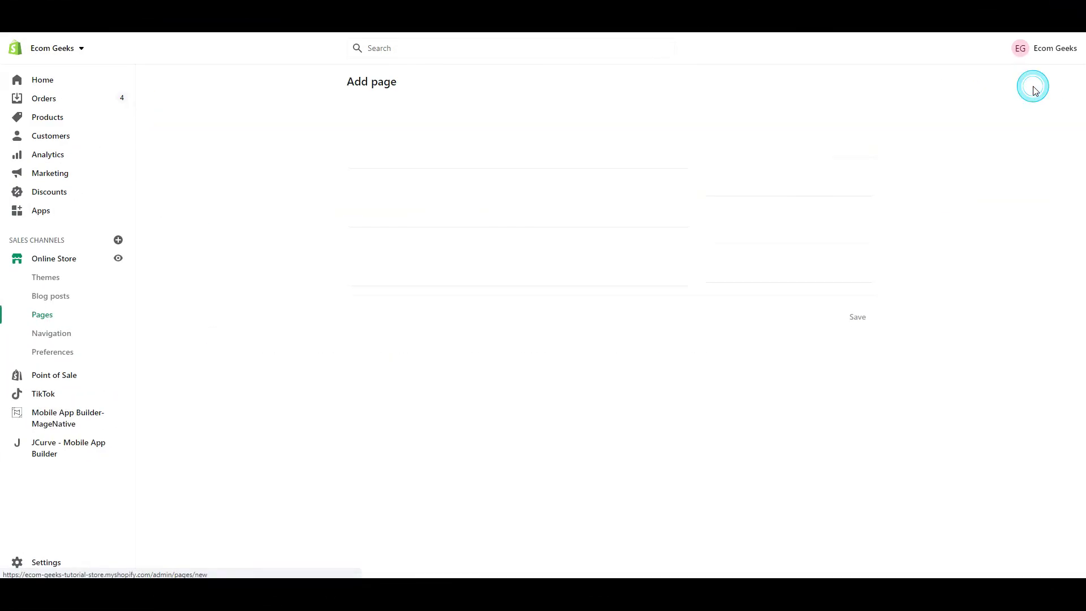
pyautogui.click(498, 139)
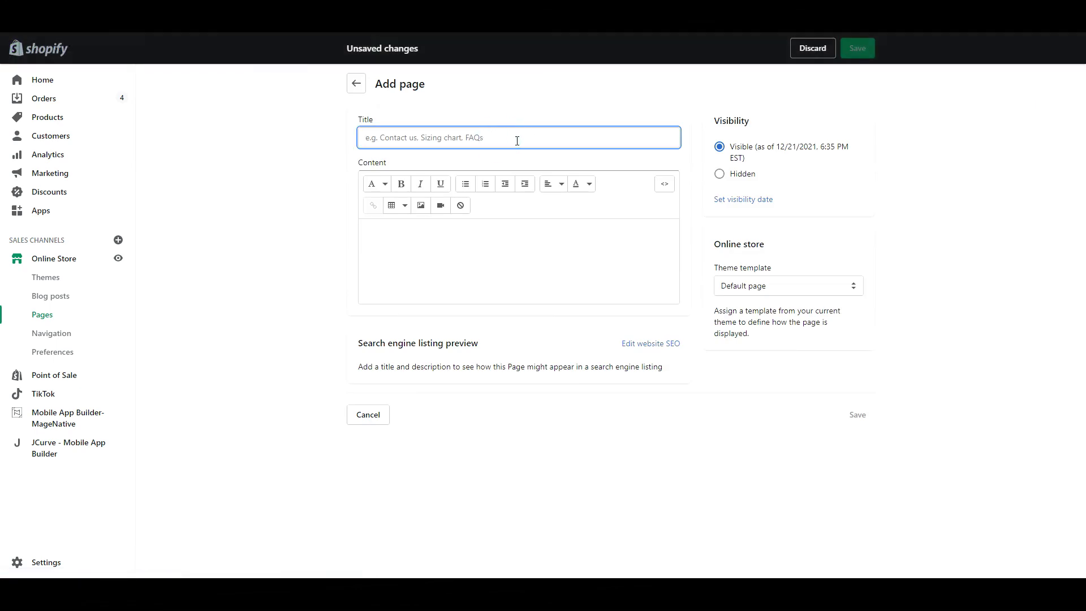
pyautogui.write('Custom Contact Page')
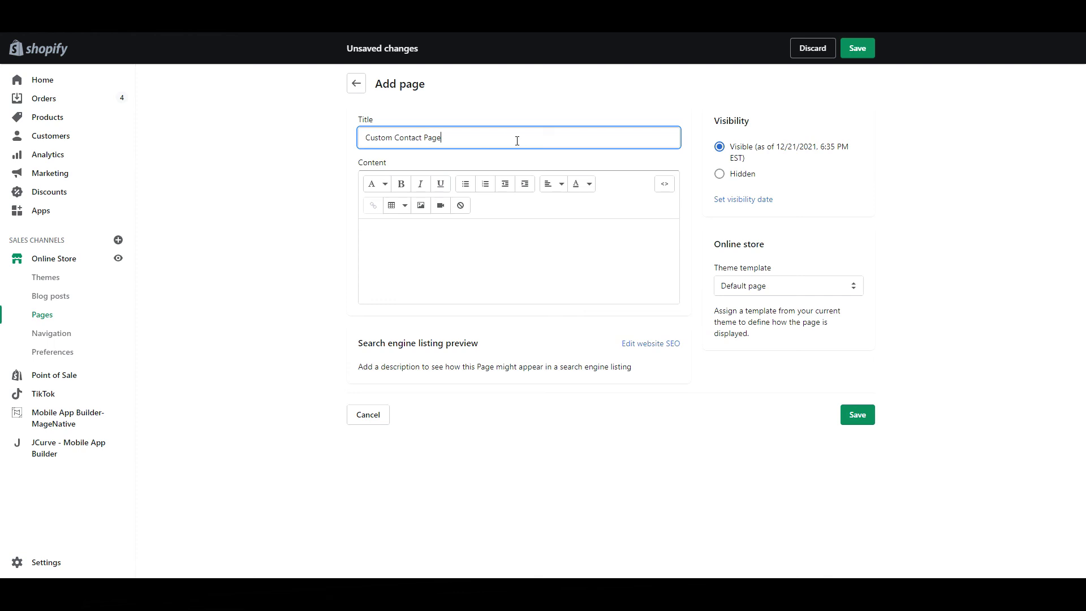
pyautogui.click(873, 50)
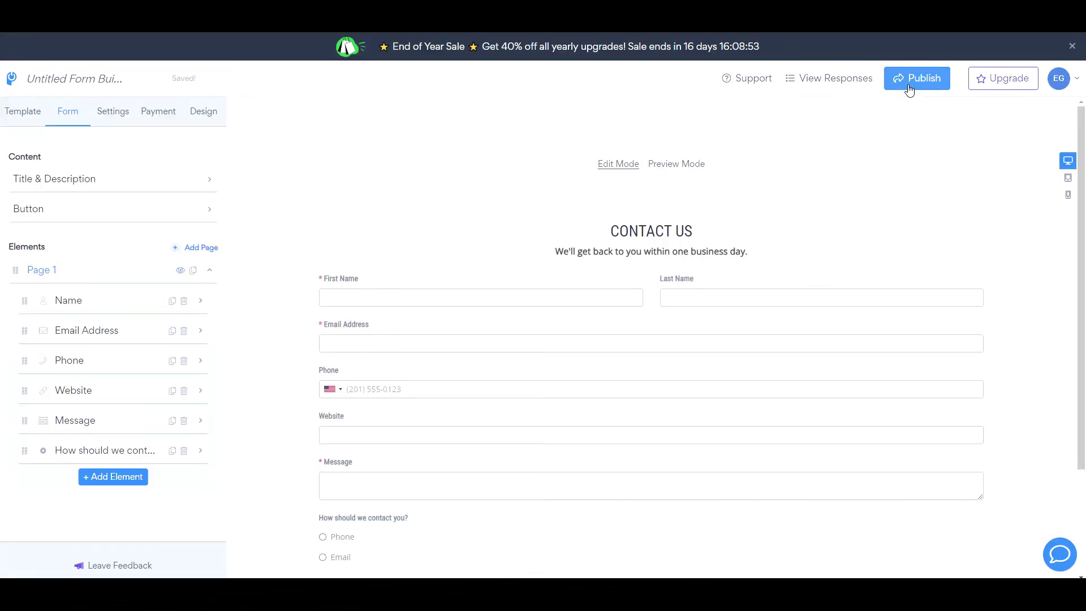
# Install the form at the top of Custom Contact Page using Publish's Add to pages
pyautogui.click(909, 90)
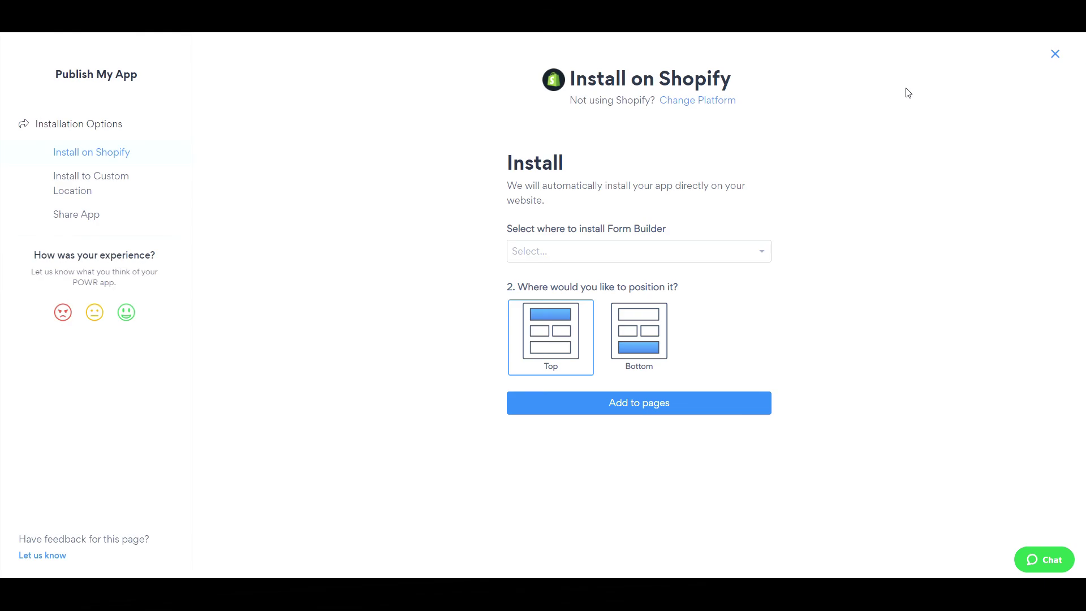
pyautogui.click(670, 260)
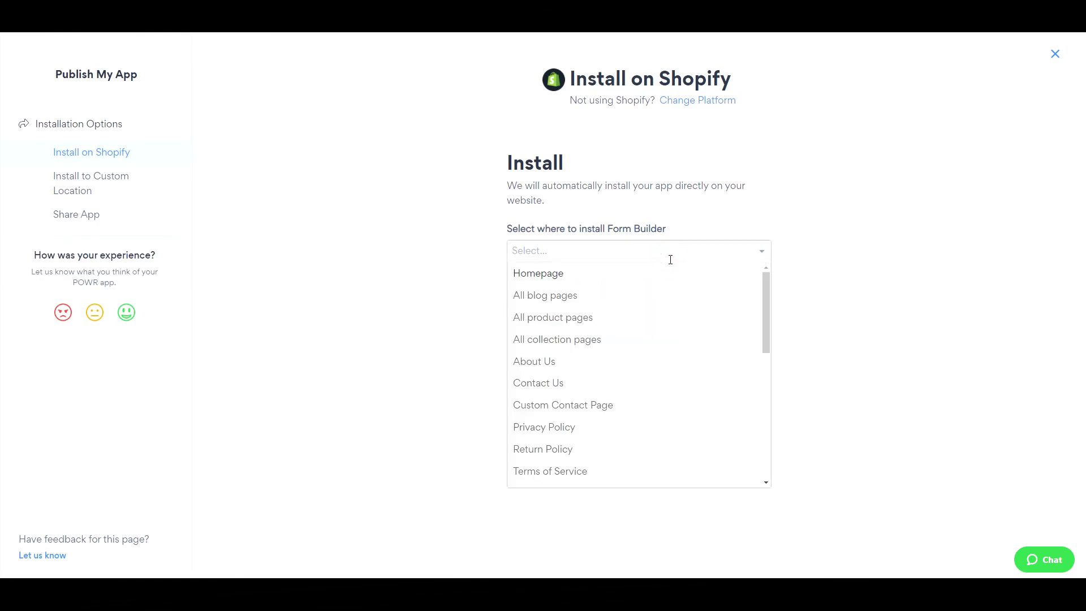
pyautogui.click(601, 417)
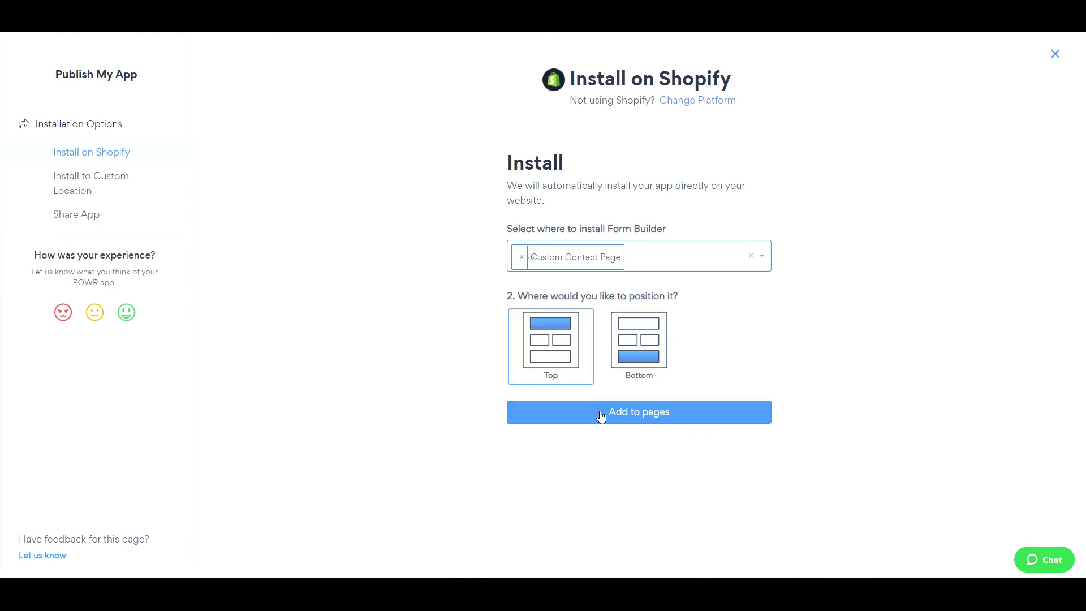
pyautogui.click(604, 417)
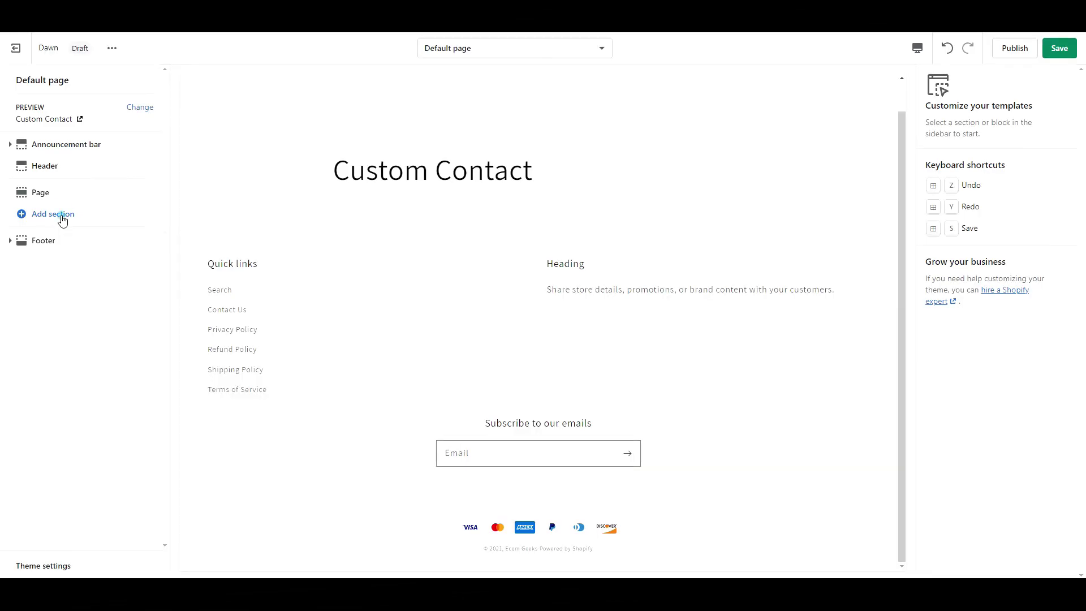
pyautogui.click(62, 220)
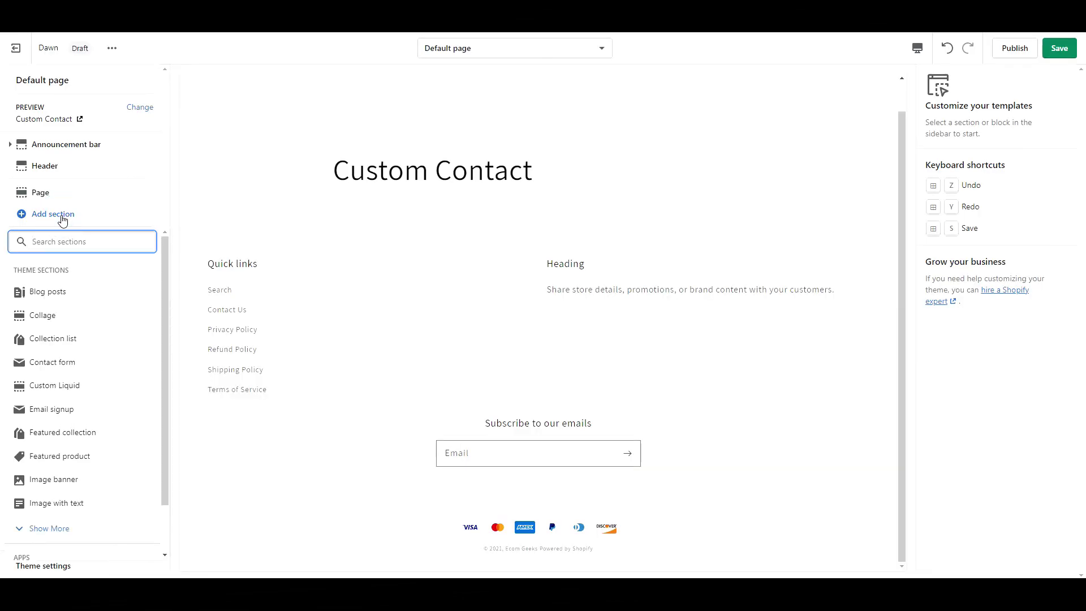
# Add a Custom Liquid section to the Default page template containing the pasted POWR embed code, and save
pyautogui.scroll(-3, 139, 351)
pyautogui.scroll(3, 136, 352)
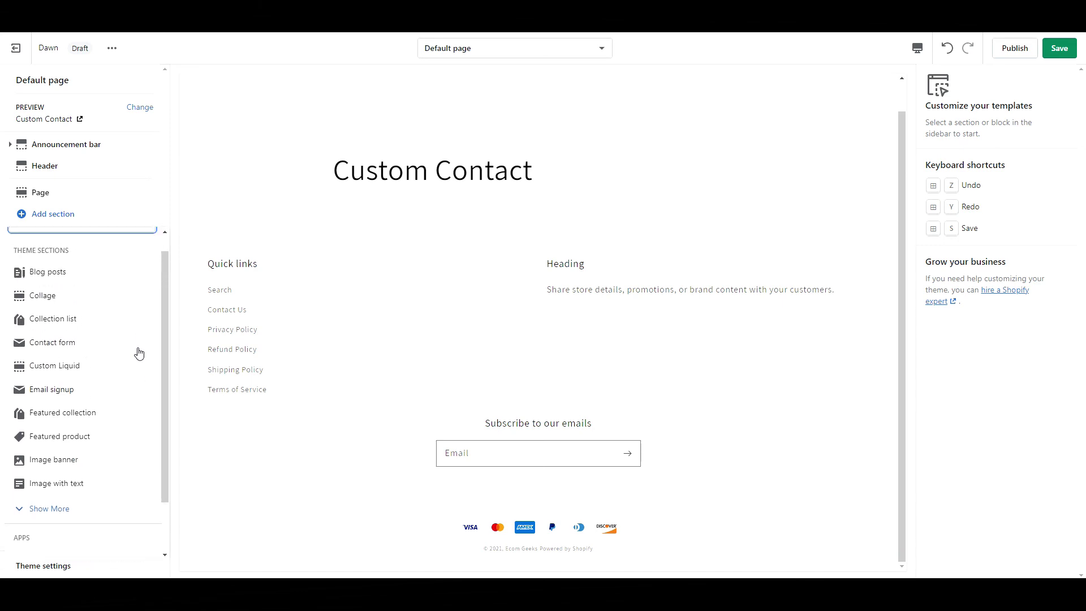
pyautogui.click(43, 391)
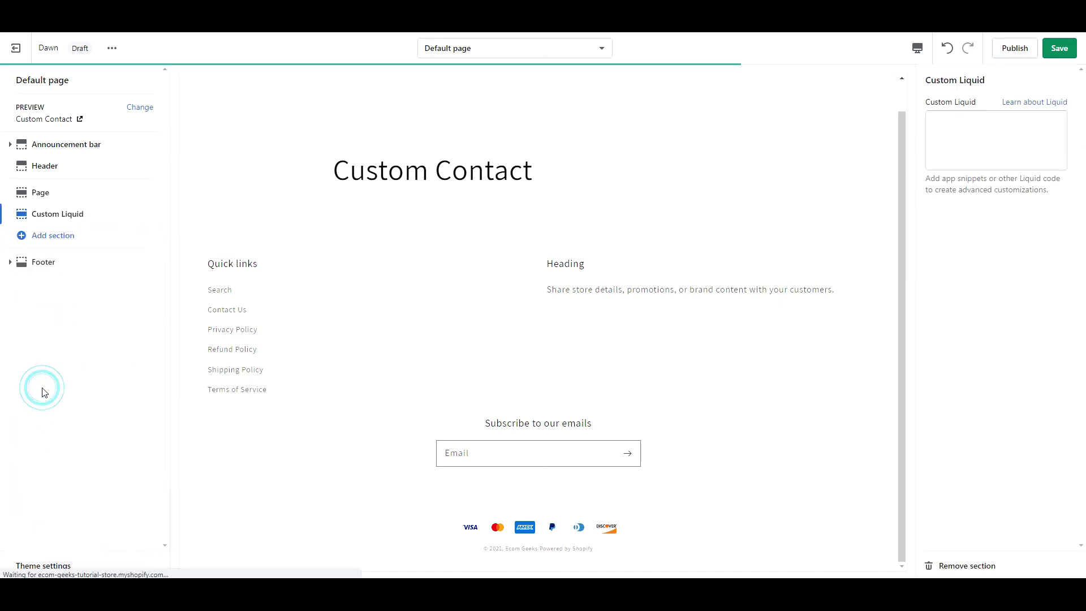
pyautogui.click(976, 156)
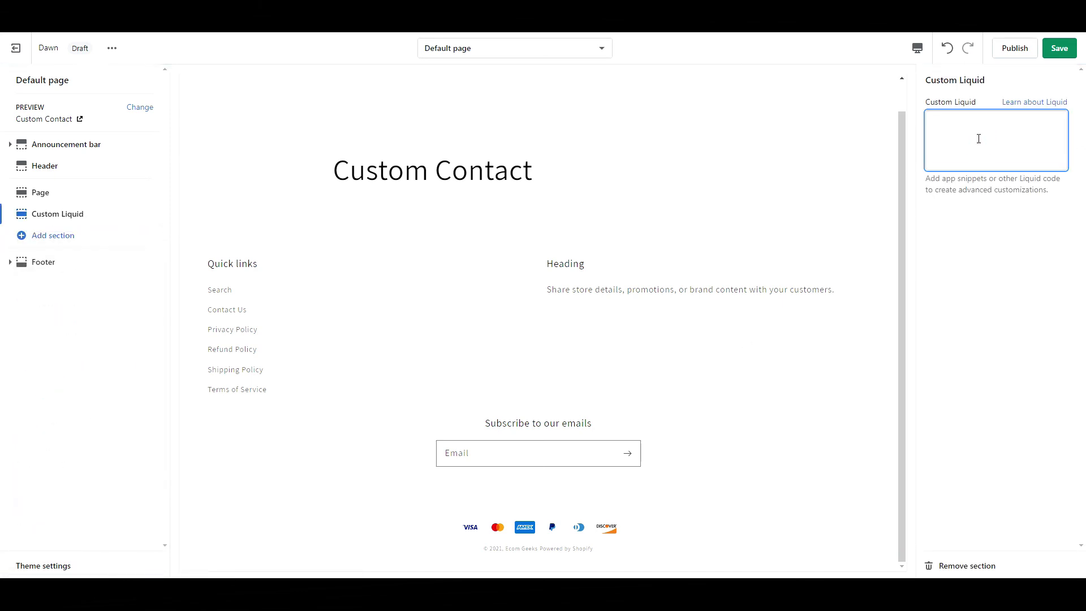
pyautogui.hotkey('ctrl', 'v')
pyautogui.hotkey('ctrl', 's')
pyautogui.moveTo(905, 195); pyautogui.dragTo(901, 148)
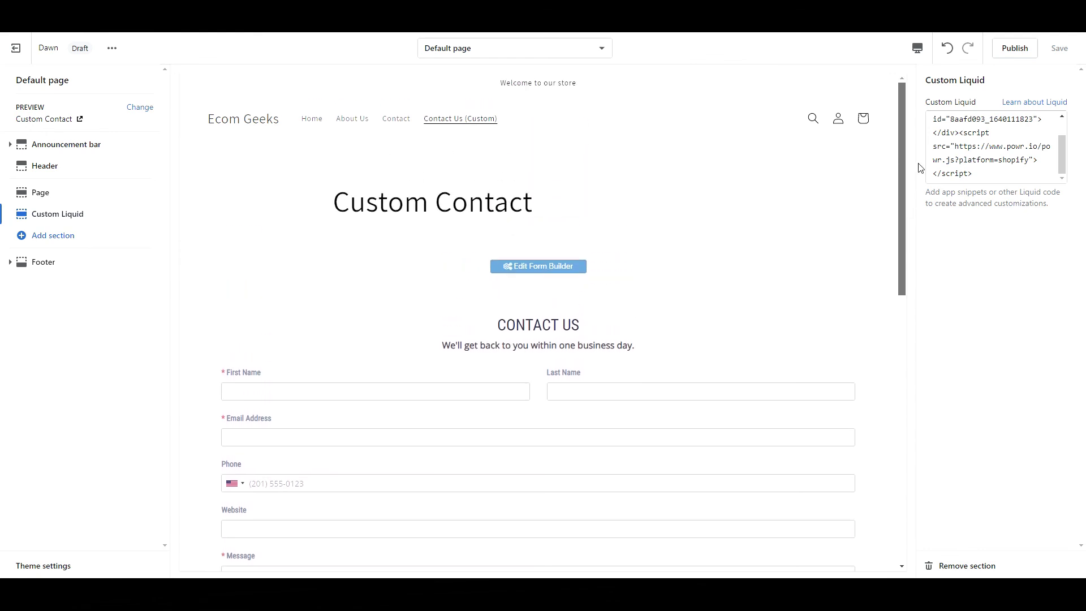